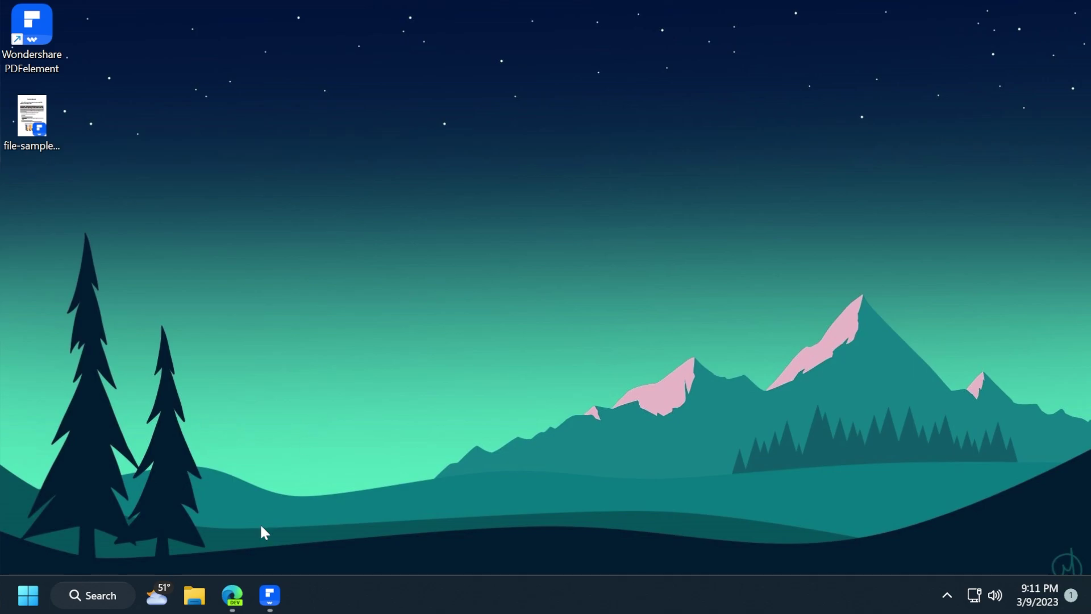
Step: Launch PDFelement and browse Starred Files, Recent Folders and Document Cloud before returning to Recent Files
click(232, 595)
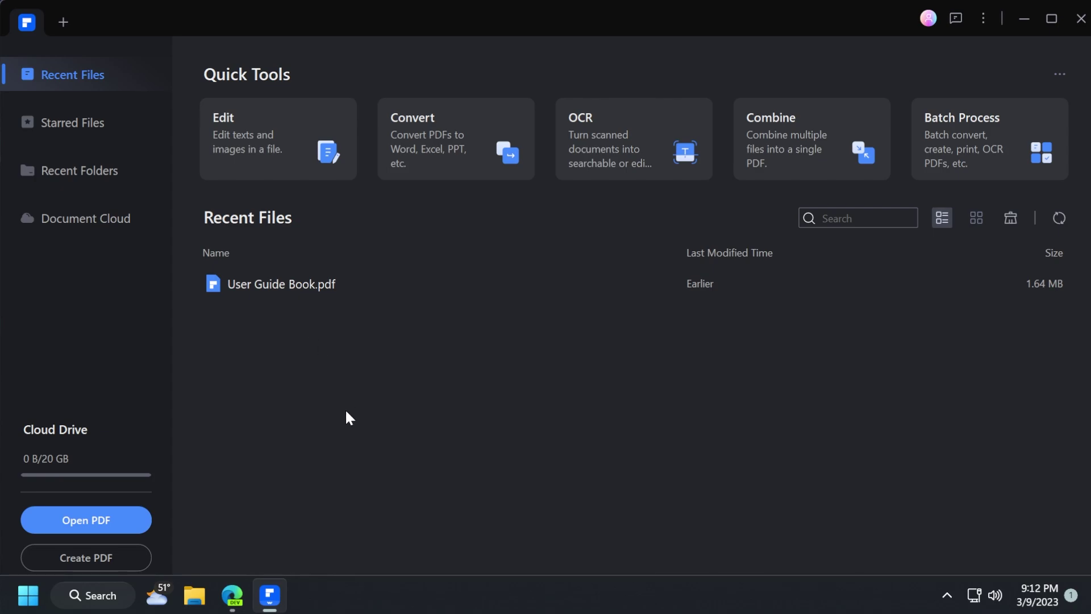
click(75, 119)
click(84, 171)
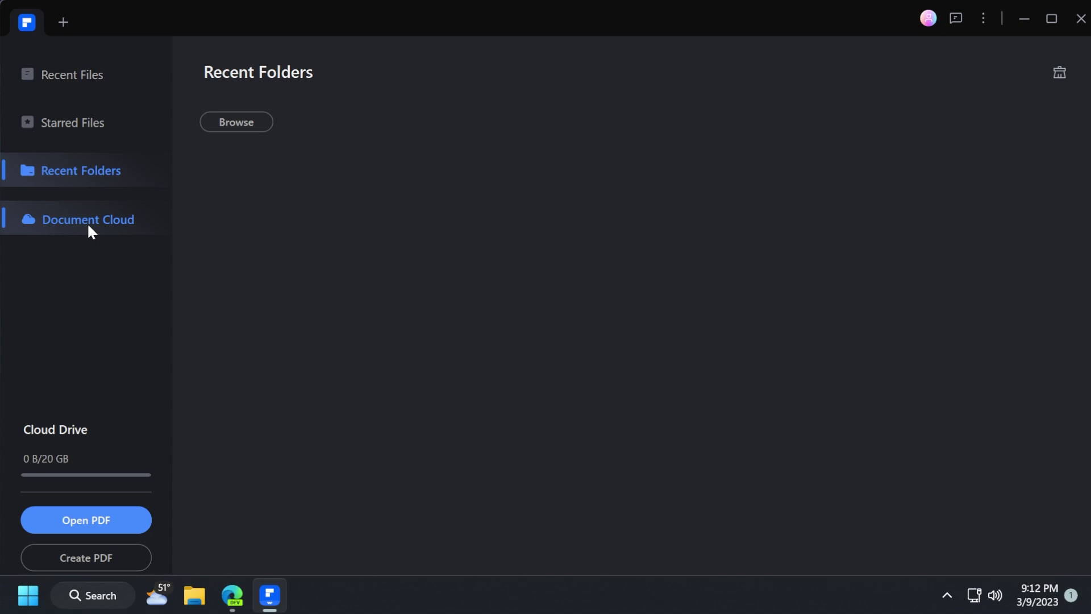
click(87, 222)
click(80, 72)
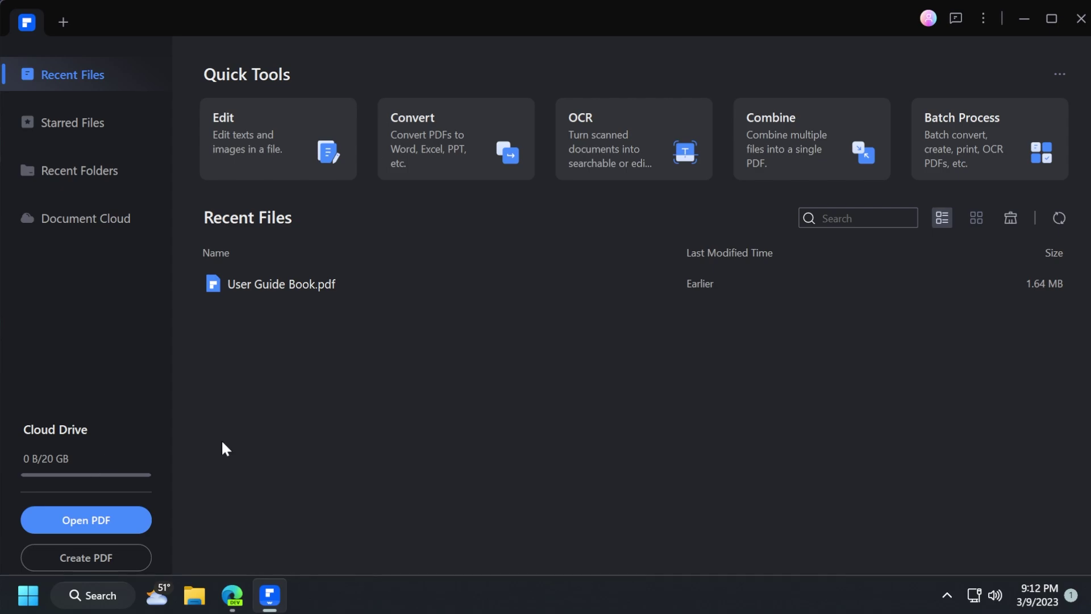
Step: Open file-sample_150kB.pdf from the Desktop via the Open PDF dialog
click(91, 517)
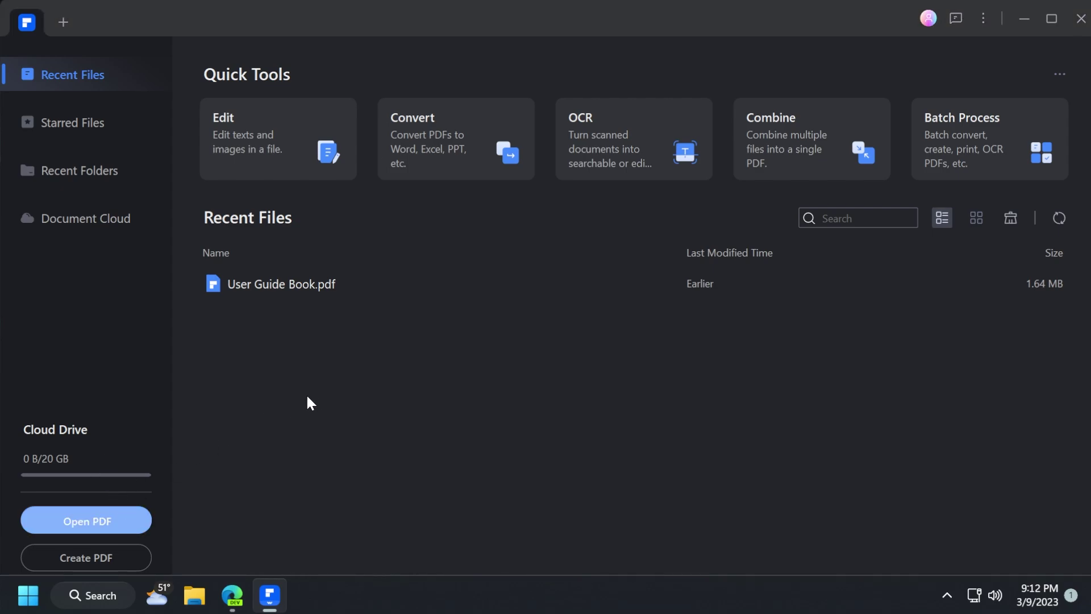
click(52, 191)
click(242, 142)
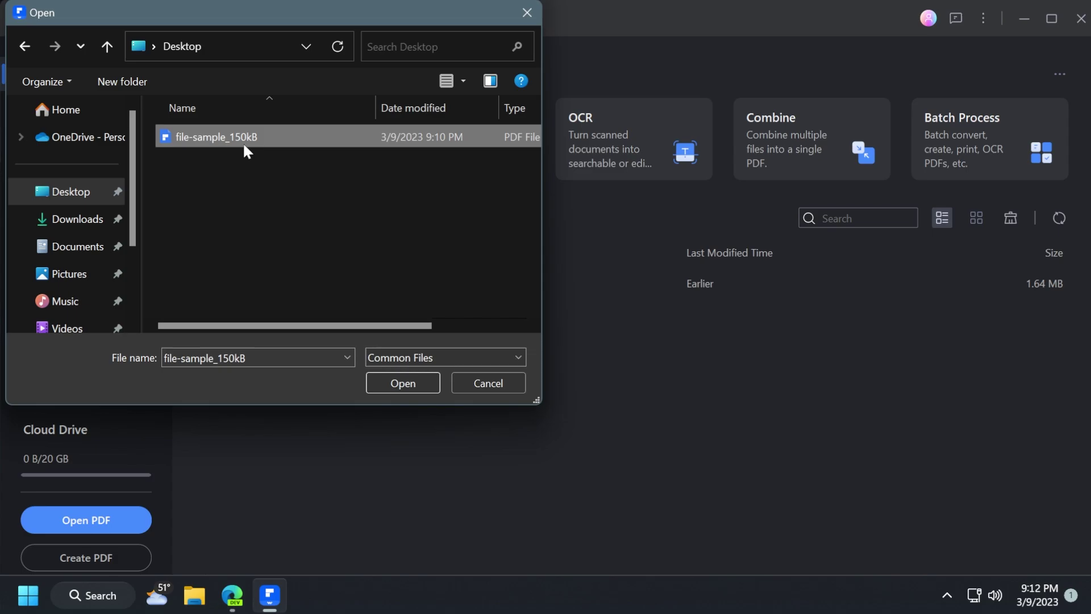
click(398, 386)
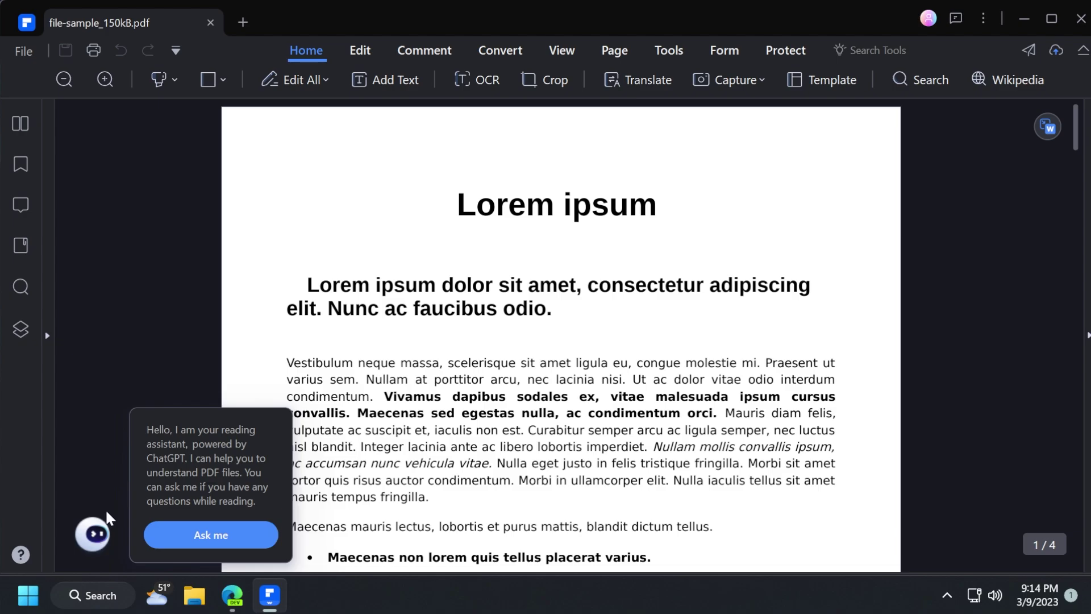
click(189, 539)
click(216, 516)
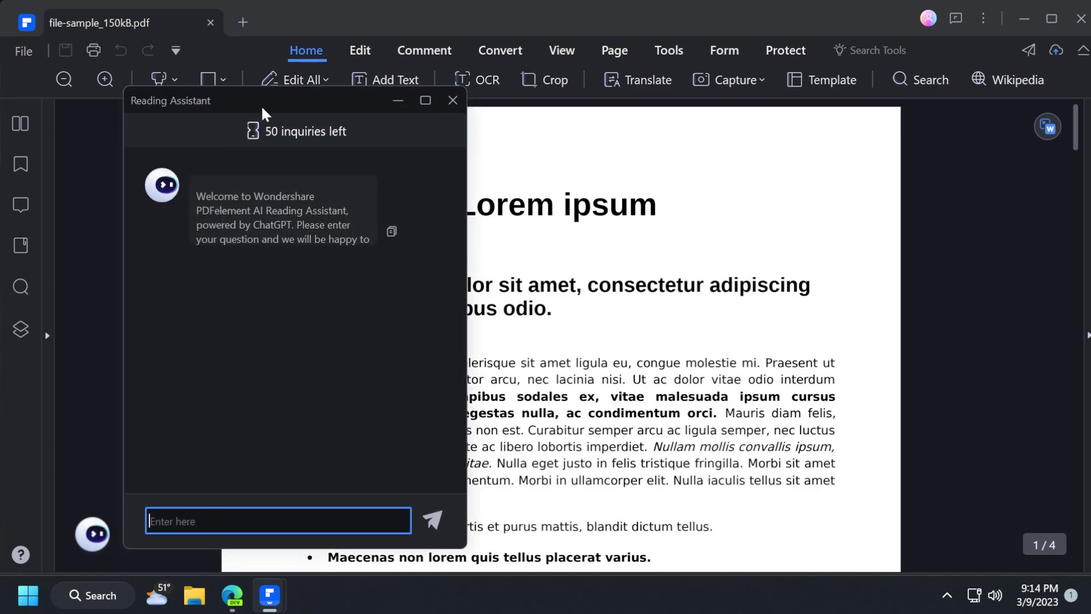
drag(262, 113, 204, 87)
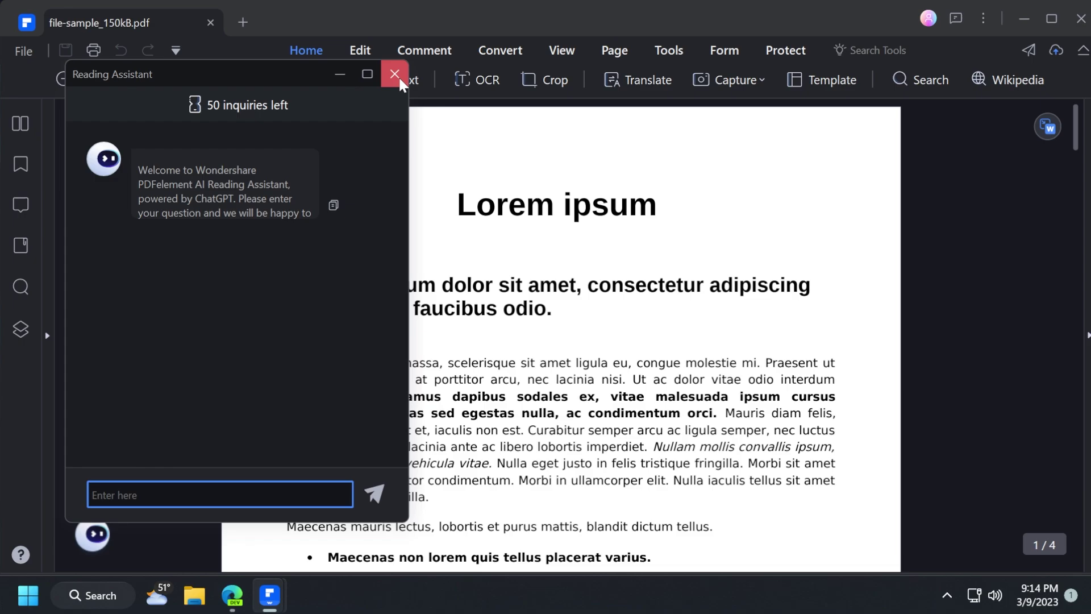
click(394, 74)
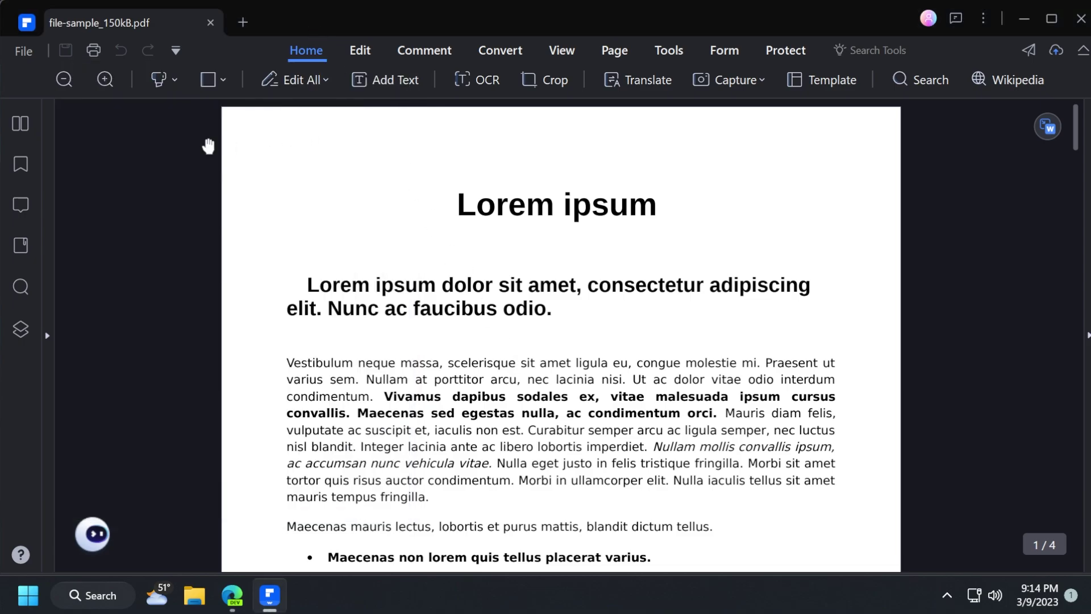
Step: Enable editing and switch the Edit mode to Text only
click(313, 86)
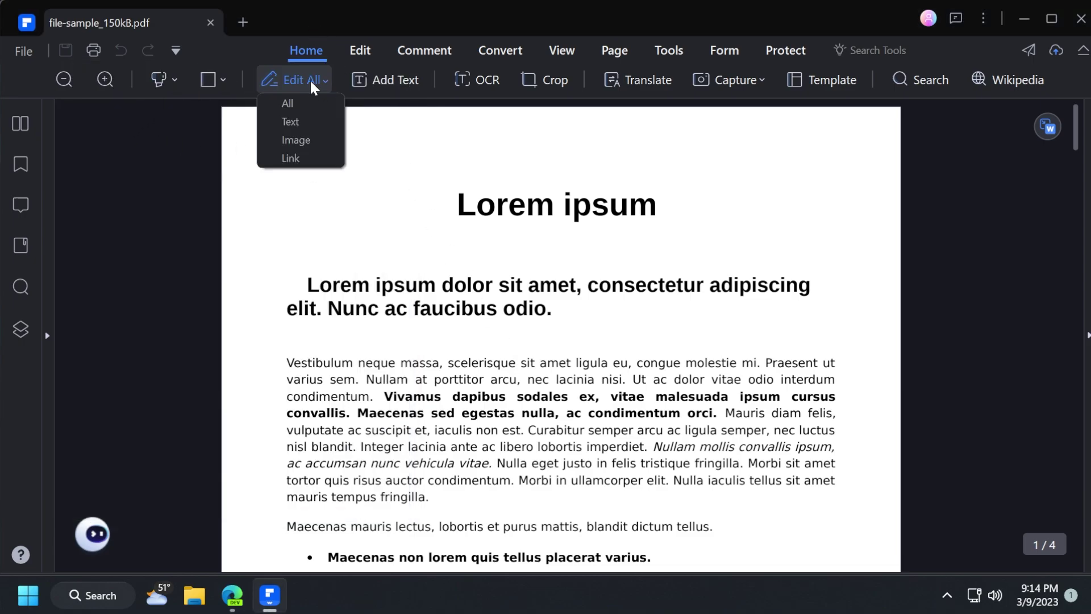
click(312, 87)
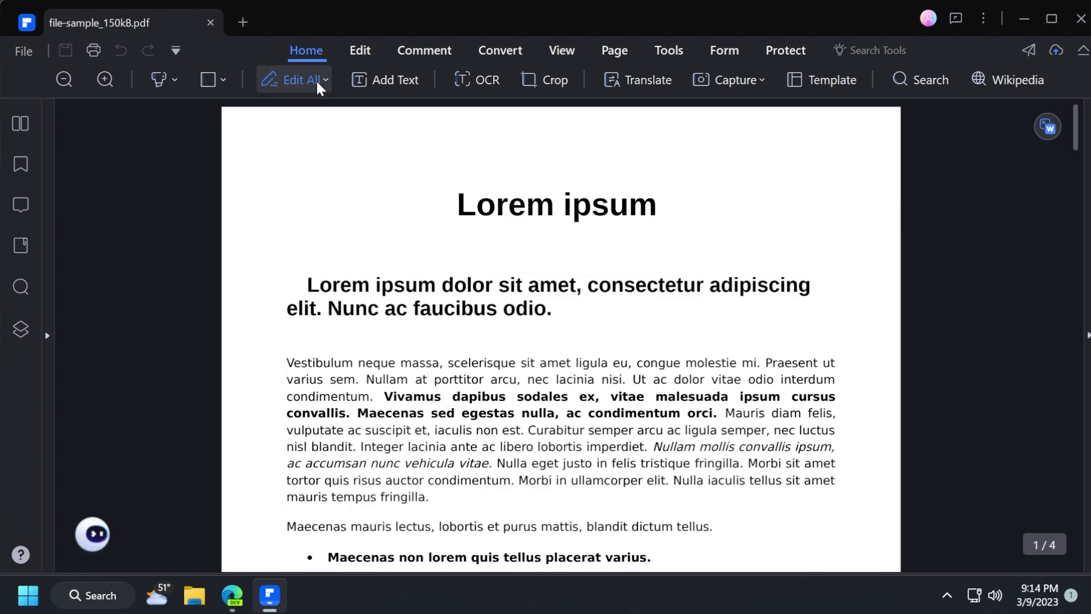
click(324, 81)
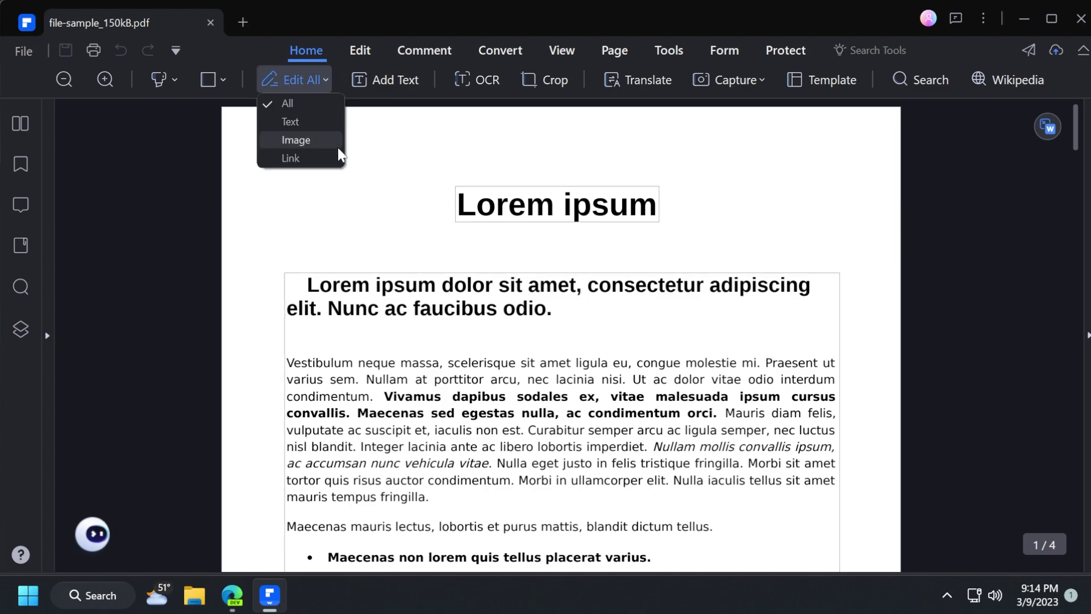
click(294, 123)
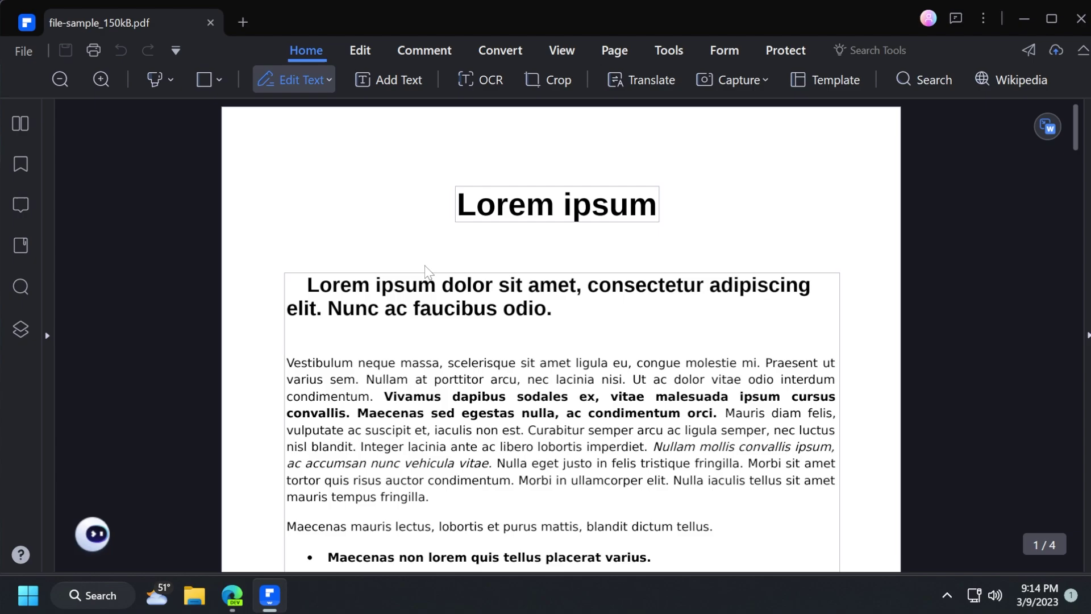
Step: Replace the 'Lorem ipsum' title text with 'Tech Based' and finish editing
click(490, 202)
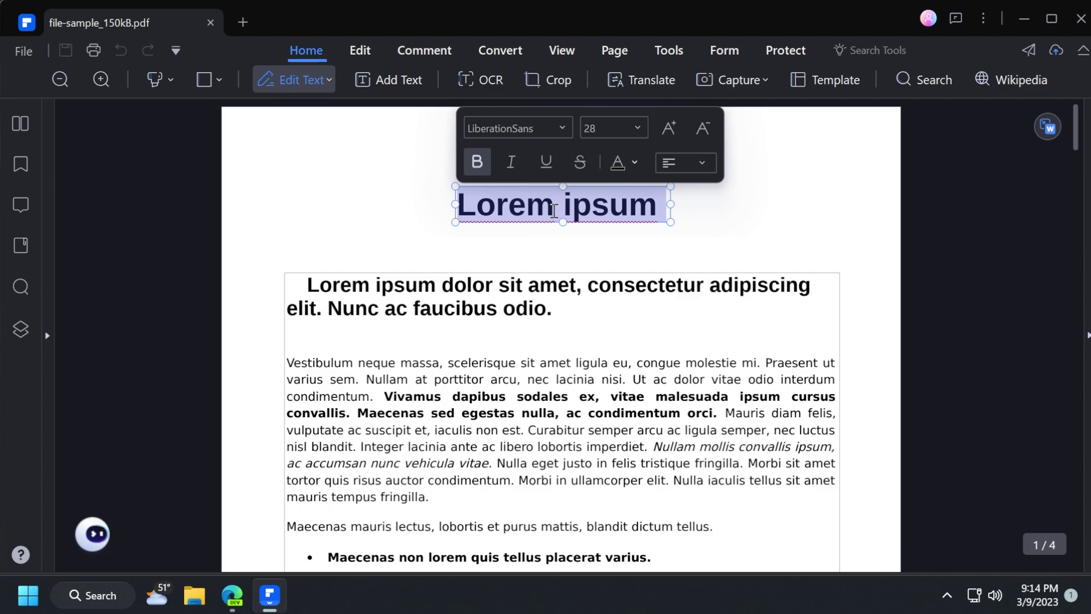
text(Tech Based)
click(420, 163)
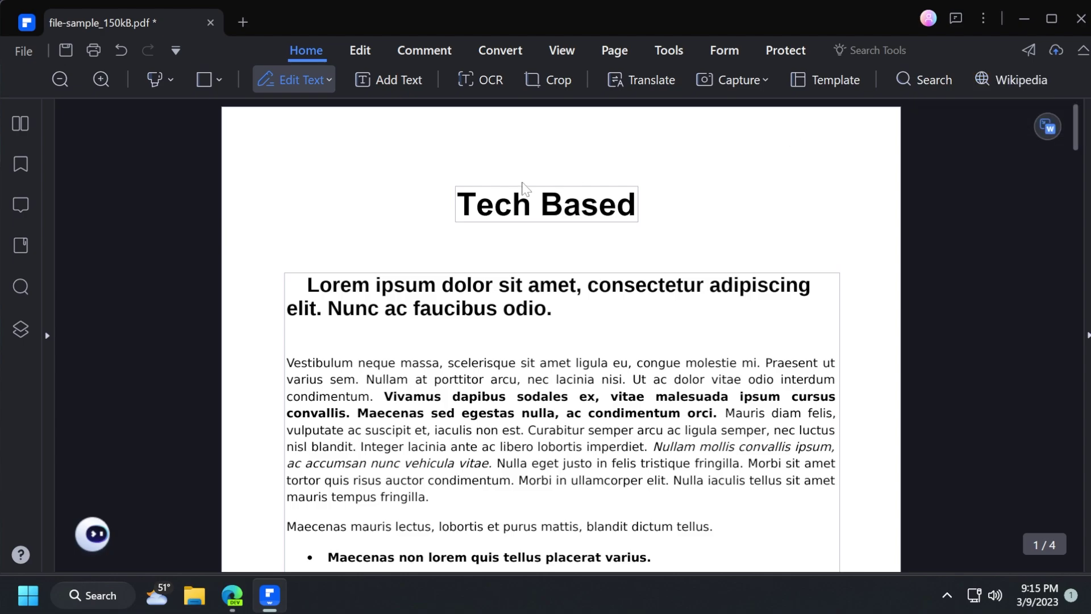
Step: Show the Edit tab's page tools and dismiss the Edit Object and Save File Now tips
click(547, 190)
click(230, 125)
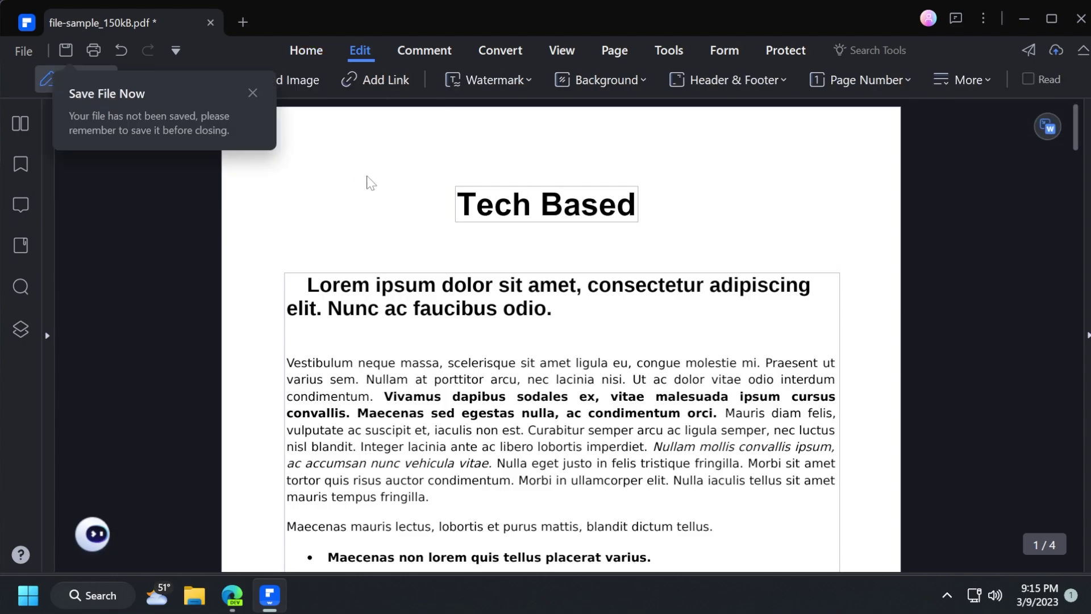
click(255, 94)
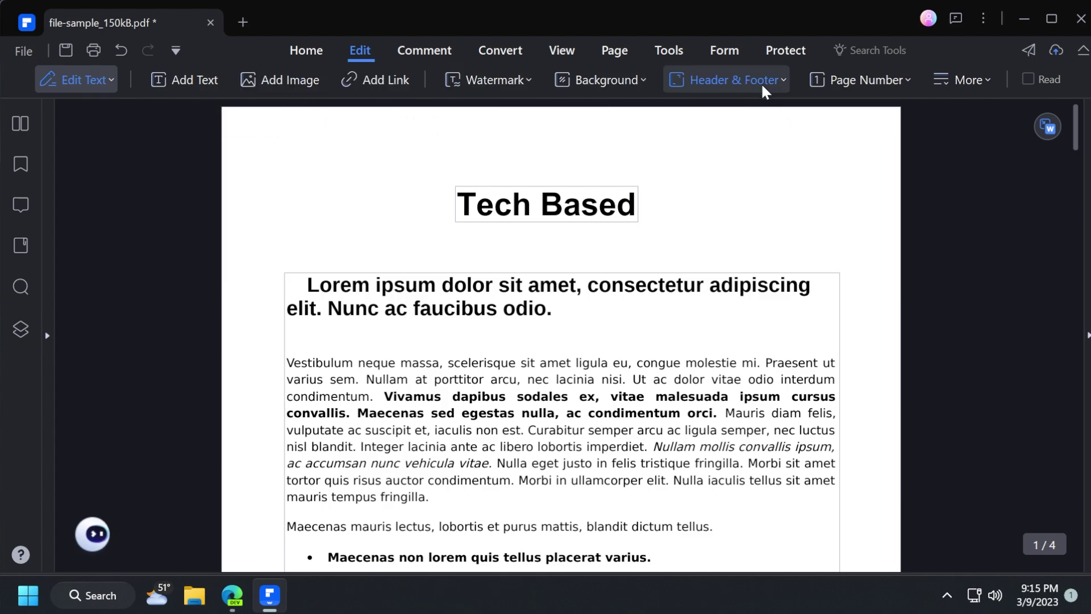
Step: Add the green abstract image from the Pictures folder onto page one
click(286, 86)
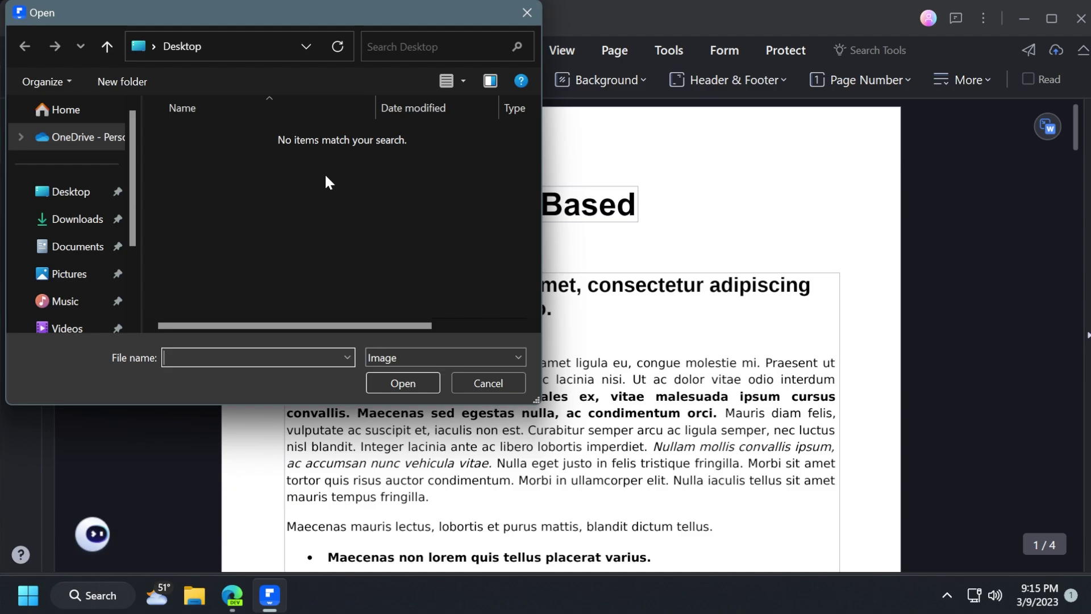
click(69, 273)
click(389, 269)
click(403, 383)
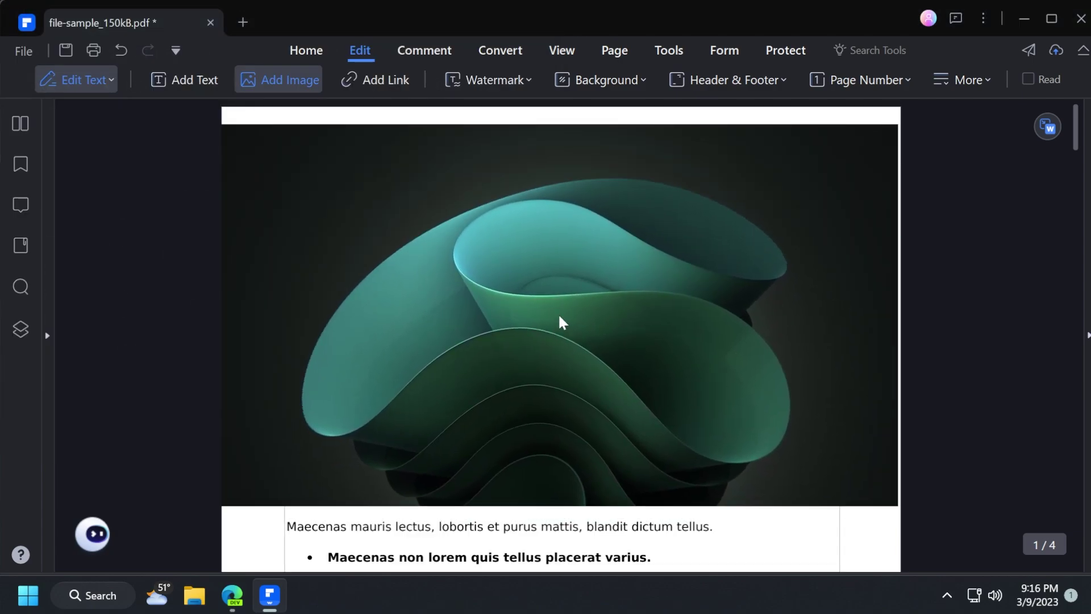
Step: Select the inserted image and enable Edit Image mode on it
click(422, 195)
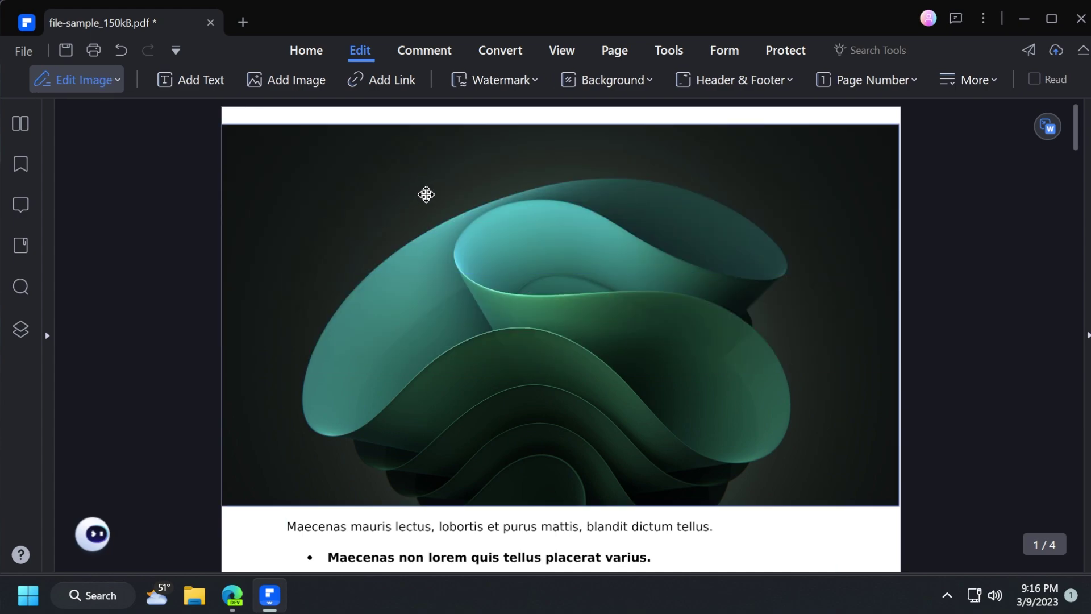
click(309, 50)
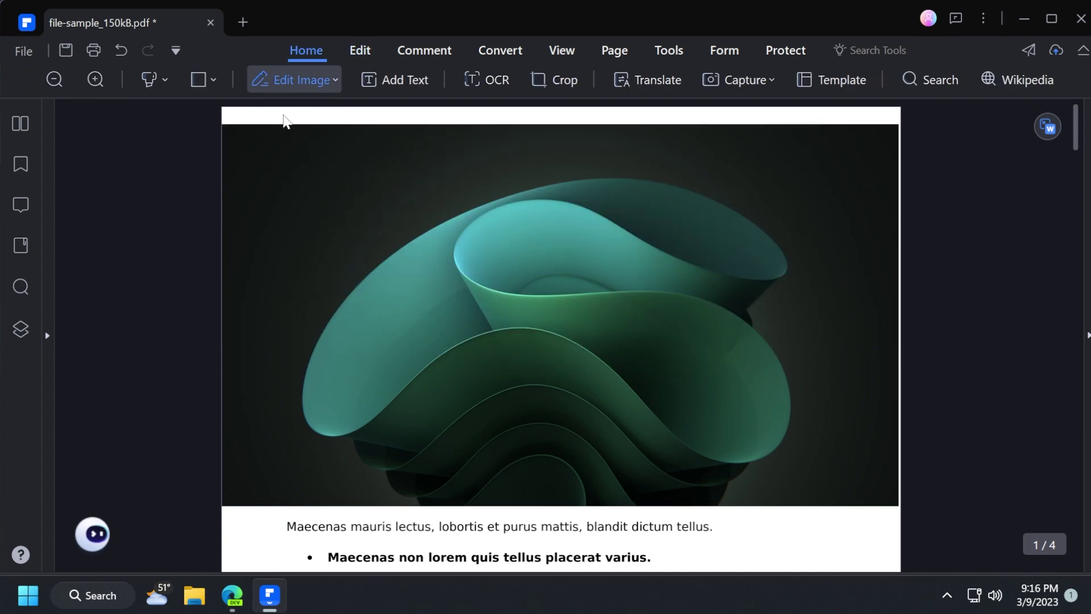
click(336, 80)
click(287, 139)
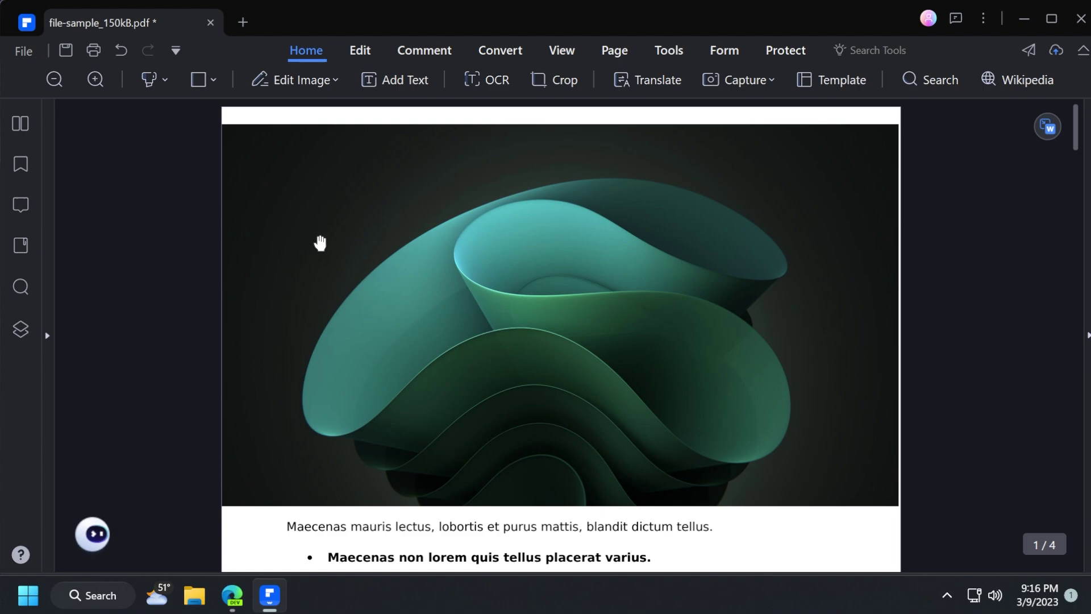
click(309, 83)
click(304, 211)
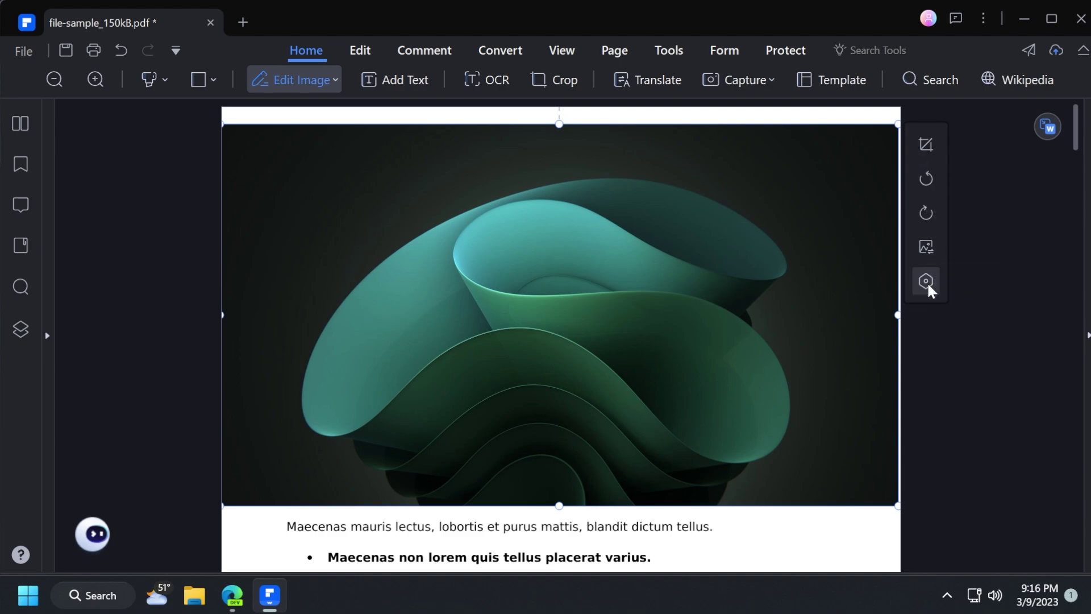
Step: Shrink the green image and position it at the page's top right beside the title
drag(897, 125, 571, 310)
drag(404, 407, 703, 244)
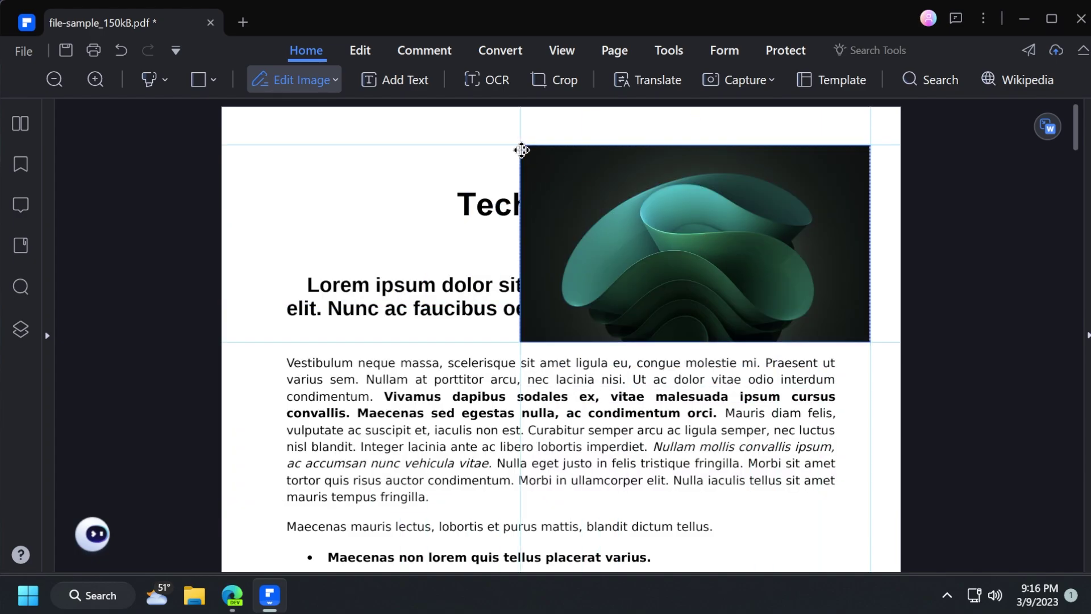
mouse_move(519, 144)
mouse_down()
mouse_move(633, 177)
mouse_move(687, 239)
mouse_up()
drag(725, 283, 725, 178)
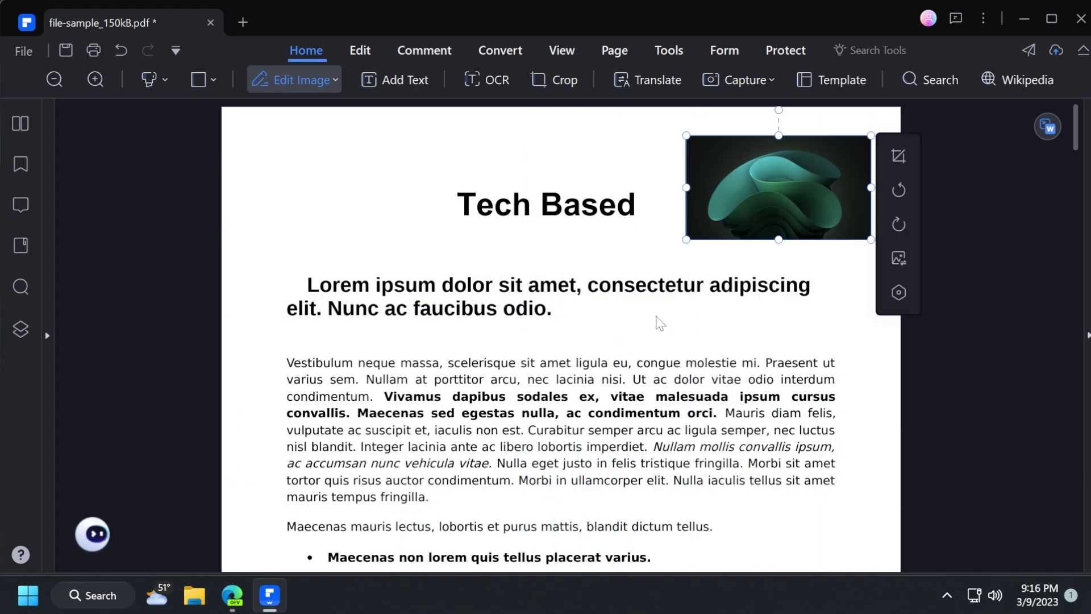
Step: Browse and close the Watermark and Background menus on the Edit tab
click(360, 50)
click(494, 79)
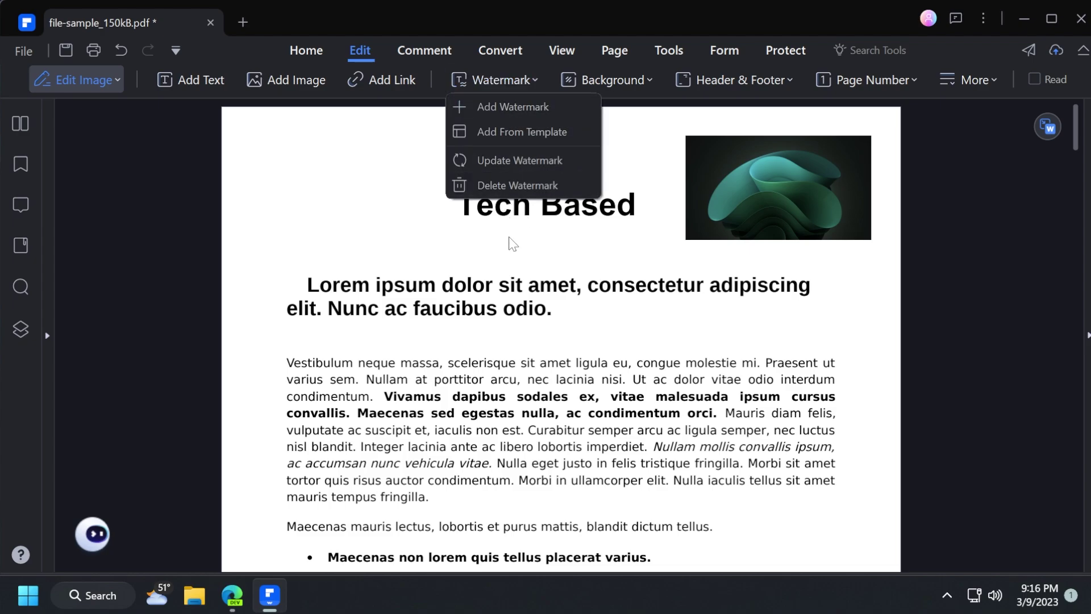
click(433, 252)
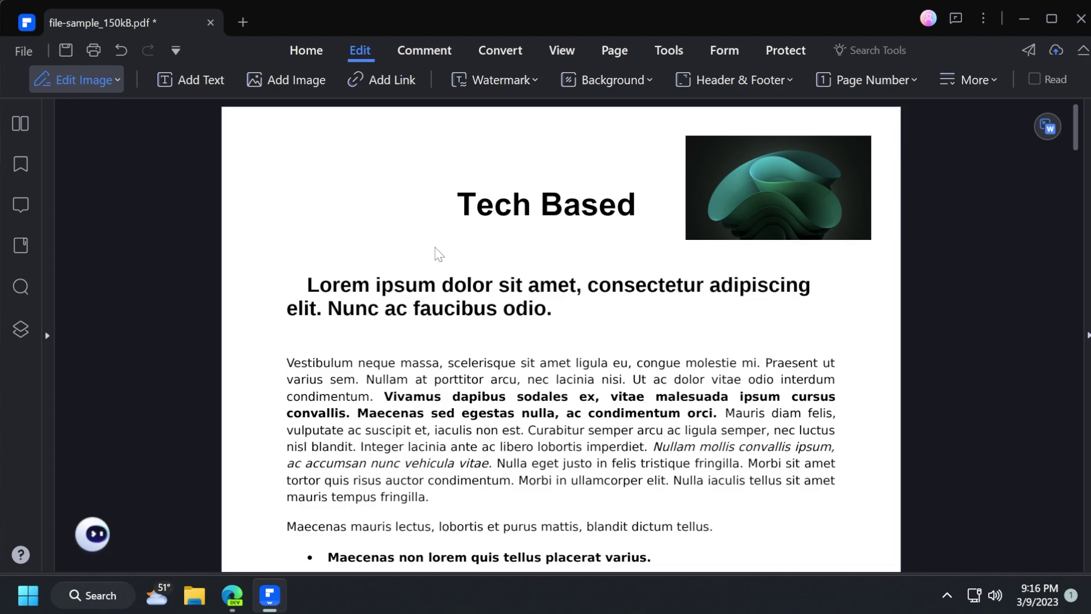
click(607, 80)
click(388, 250)
Step: View the Comment tools, dismiss the Create Notes tip, then show the Convert tools
click(425, 51)
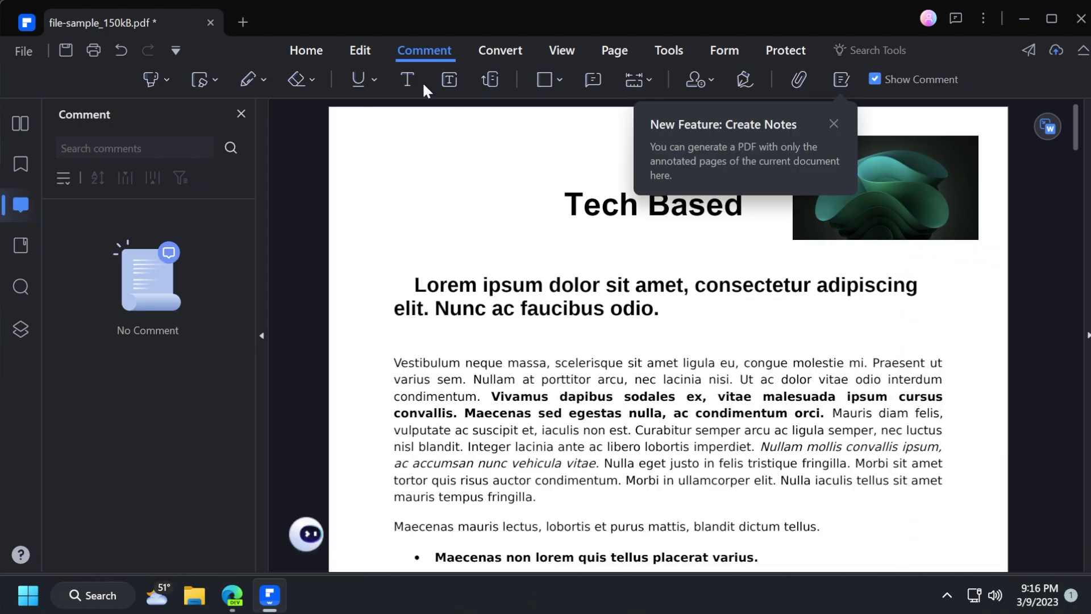
click(424, 226)
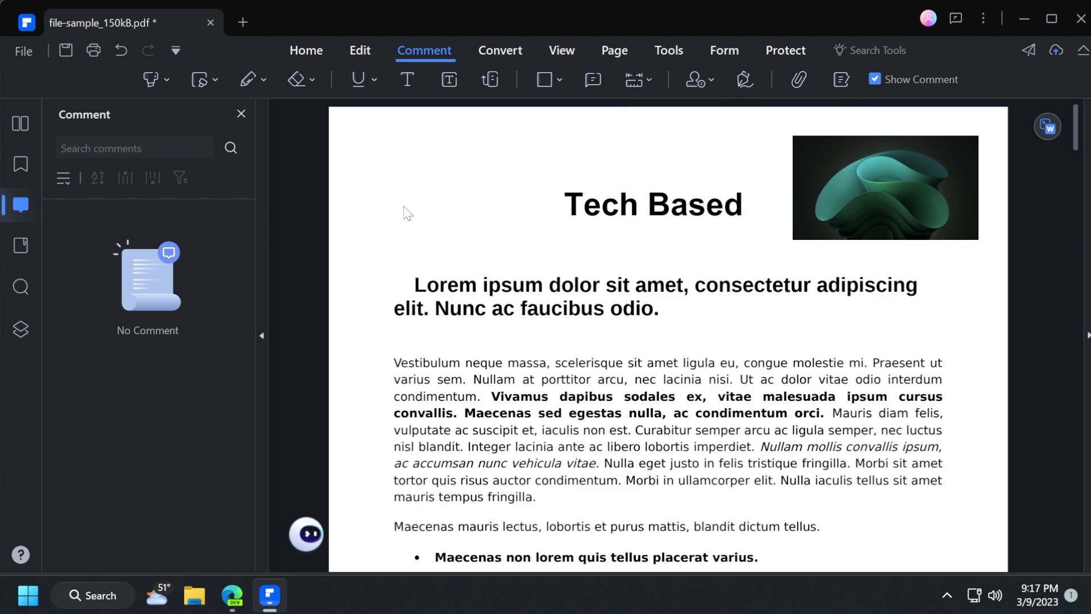
click(502, 50)
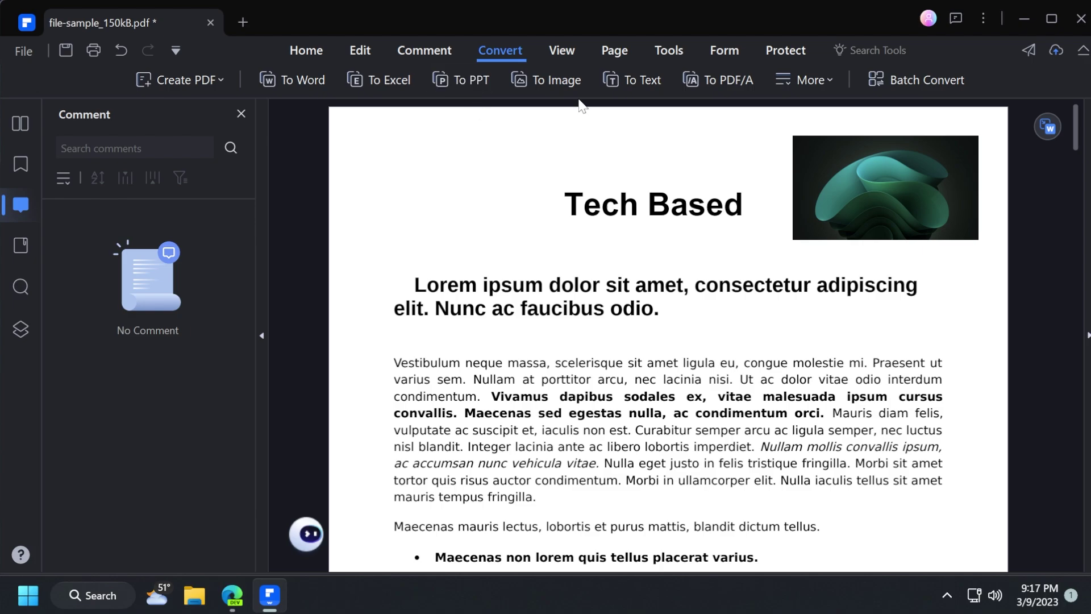
click(831, 83)
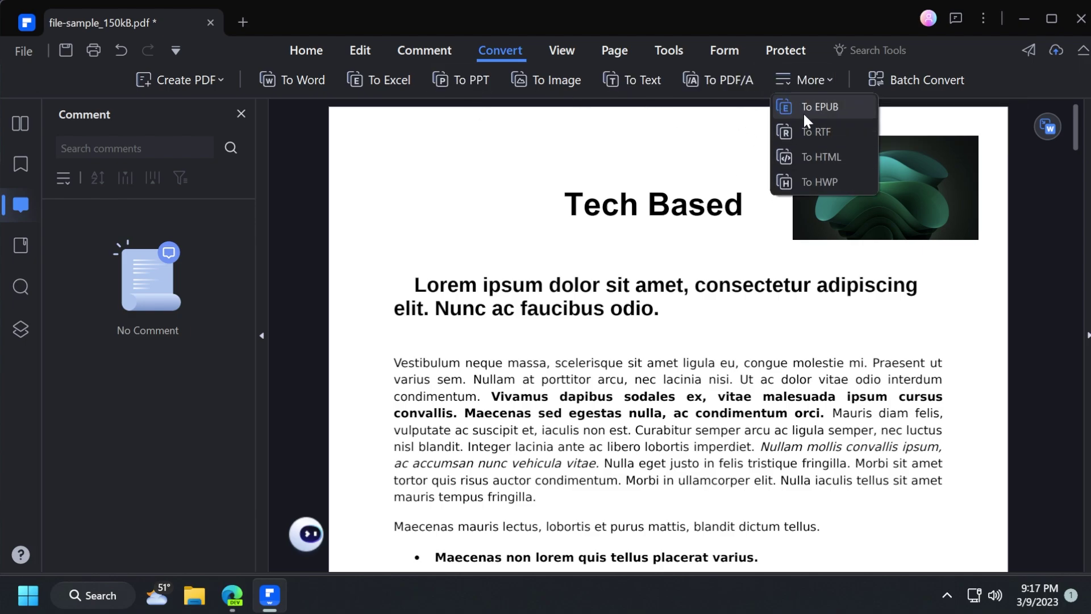
click(803, 74)
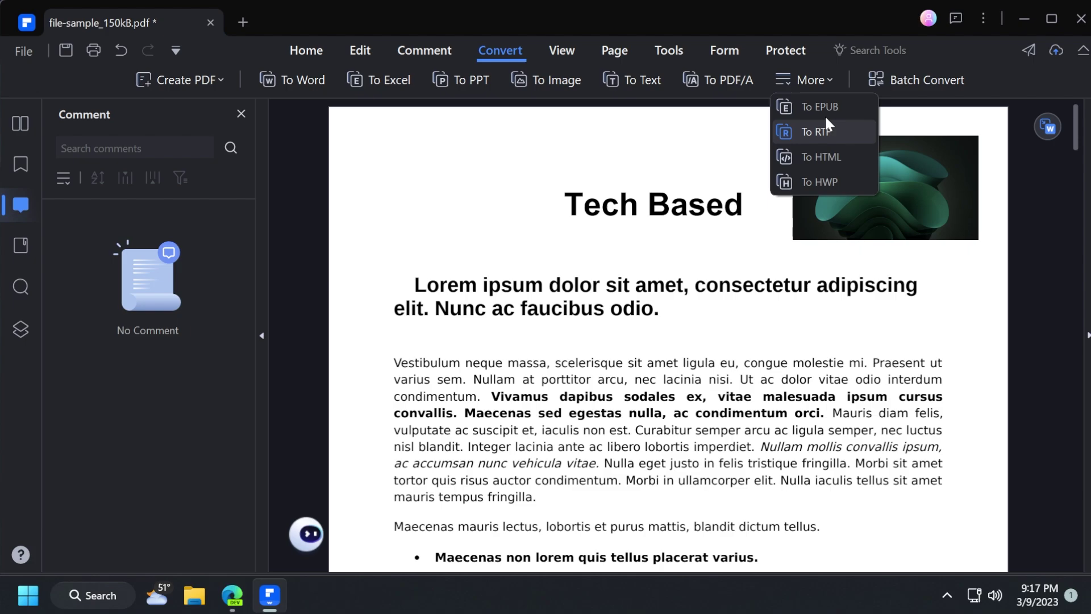
click(492, 205)
click(214, 79)
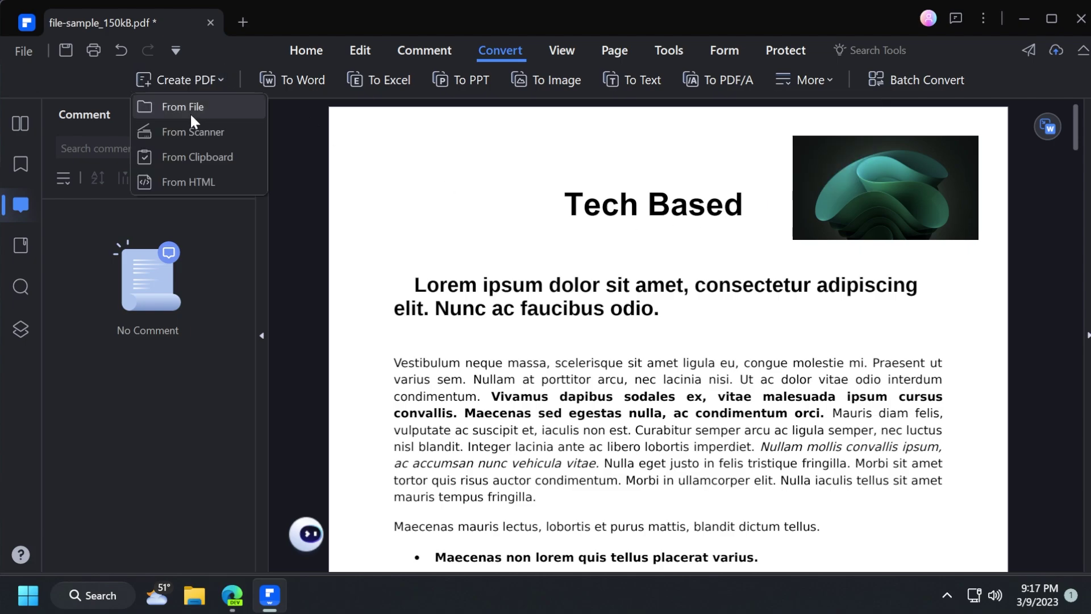
click(417, 159)
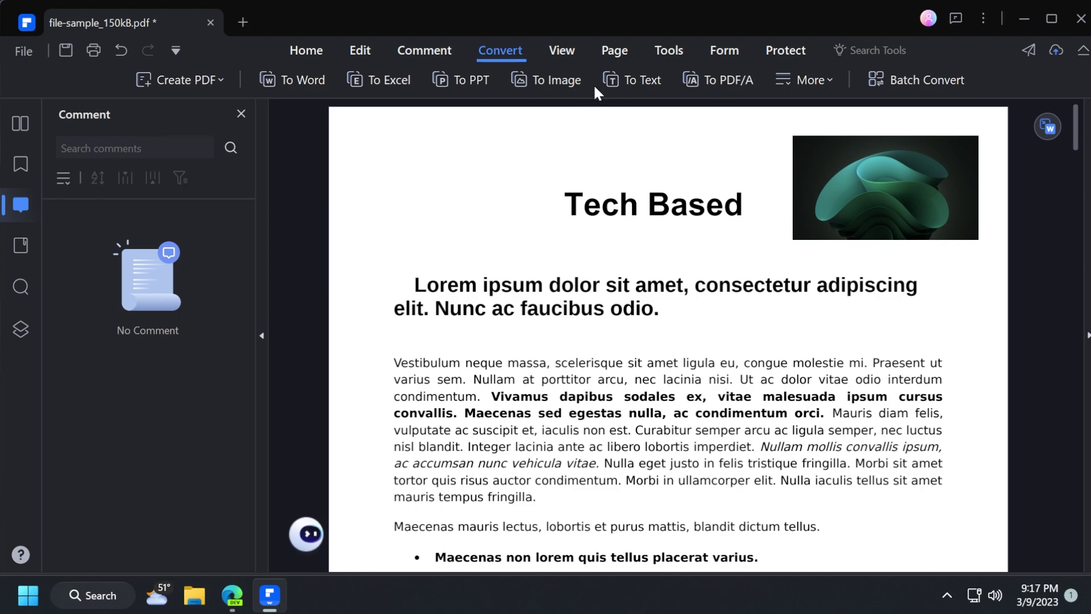
Step: In the Page thumbnail grid, drag page 2 so it follows page 3
click(561, 50)
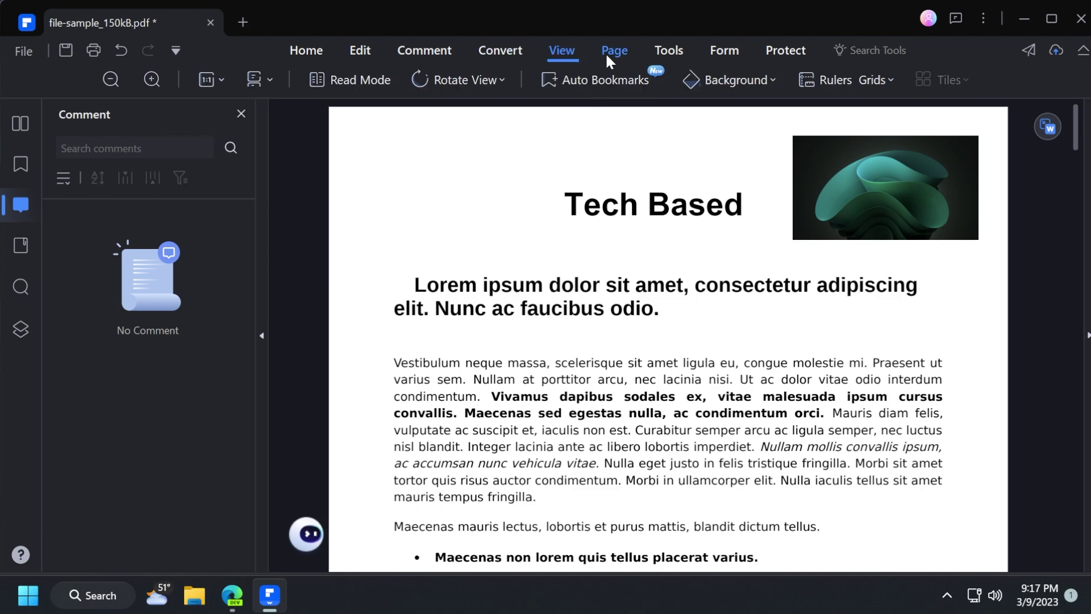
click(606, 54)
click(551, 49)
click(614, 50)
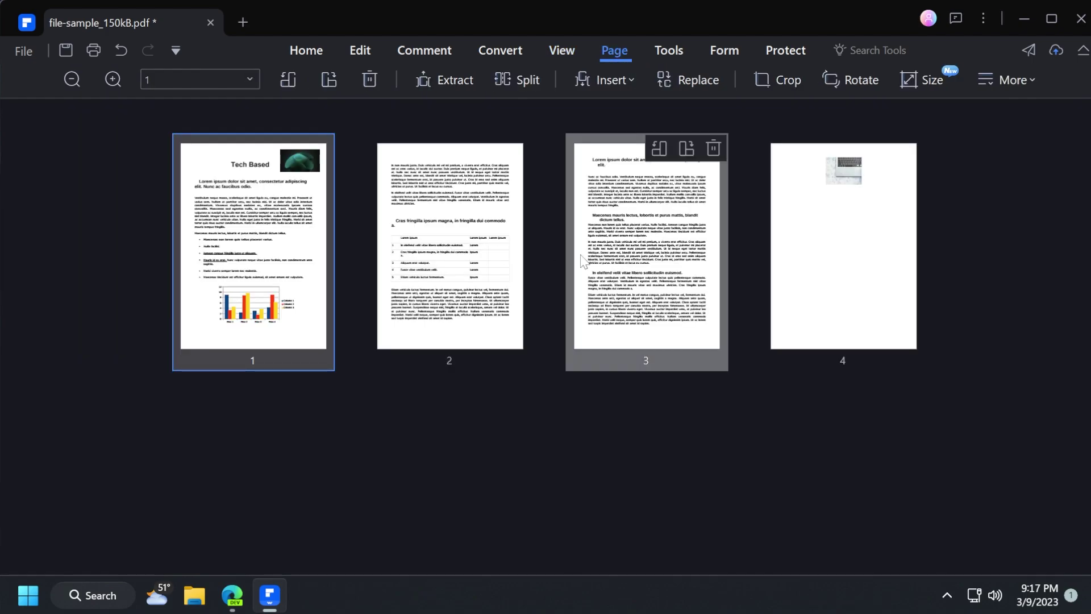
drag(461, 257, 741, 256)
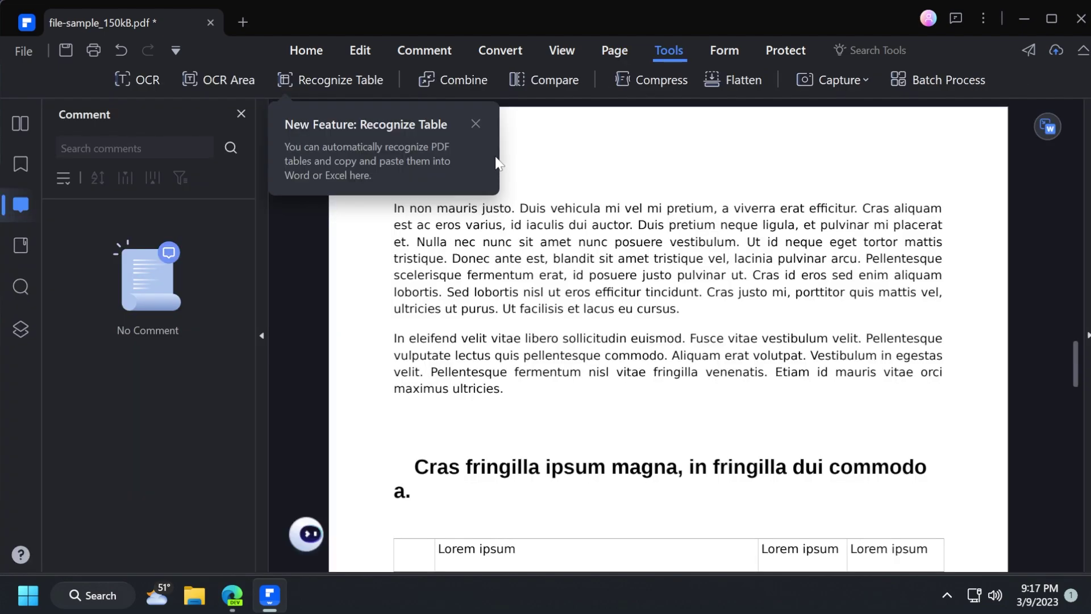
Step: Dismiss the 'New Feature: Recognize Table' popup
click(499, 166)
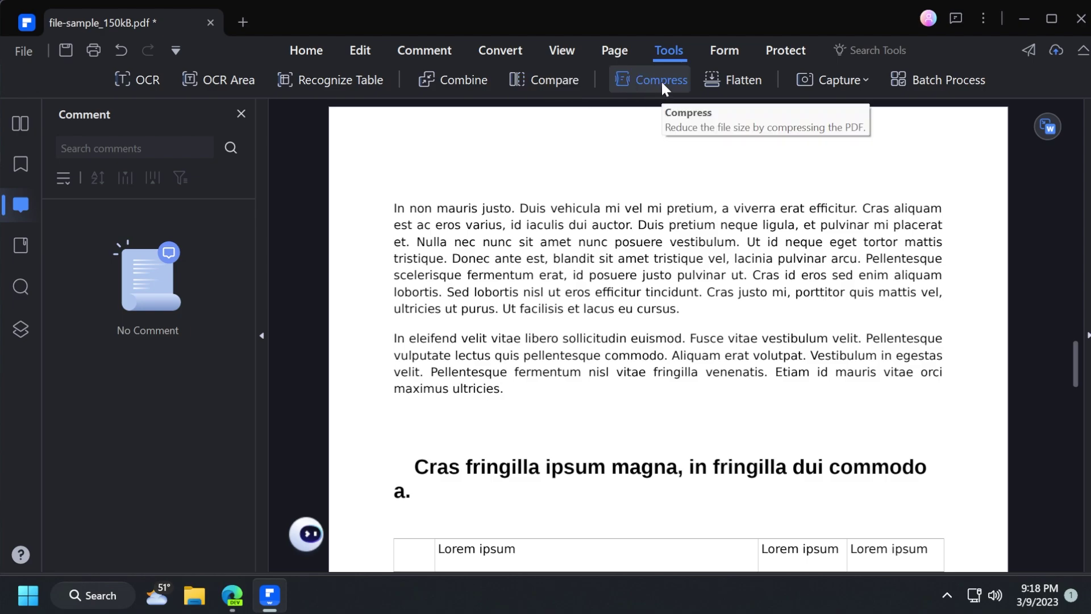
Step: Save changes, compare Low and High compression, and apply High to shrink the PDF 54.70% to 93.16 KB
click(644, 79)
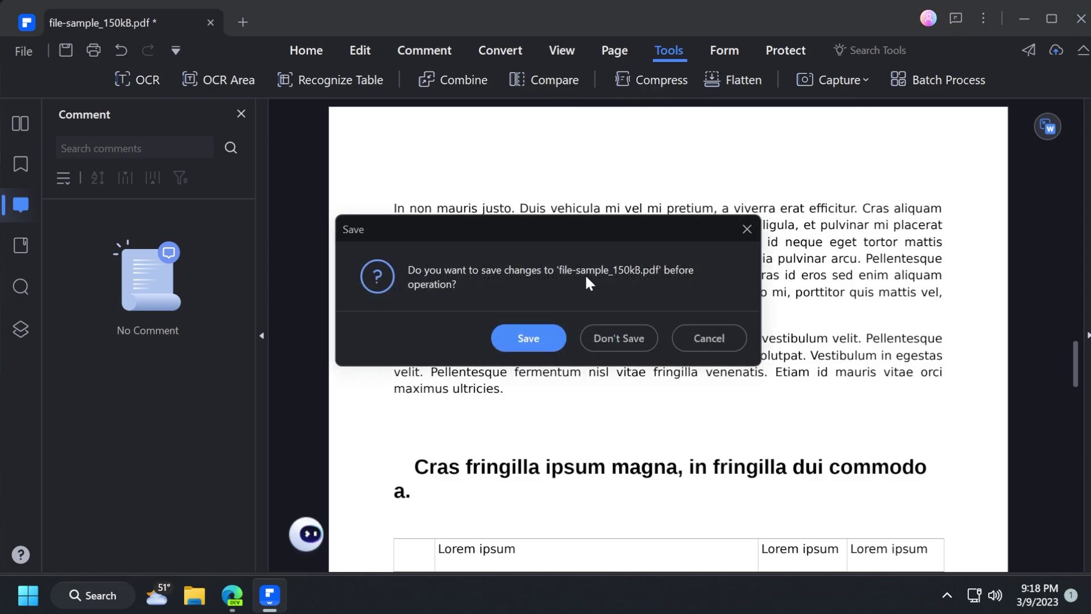
click(533, 339)
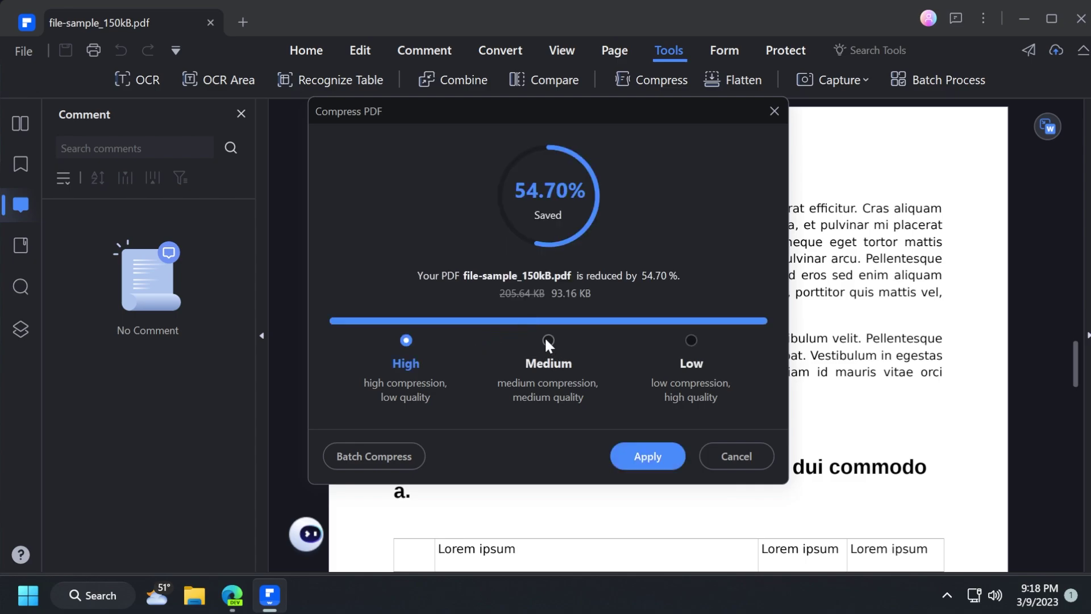
click(689, 340)
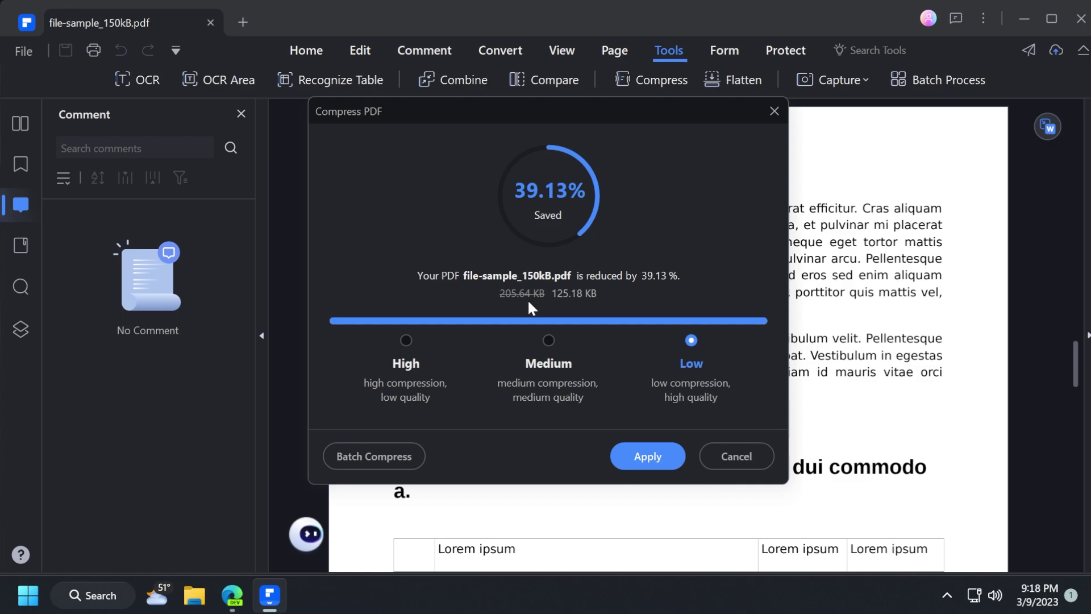
click(406, 340)
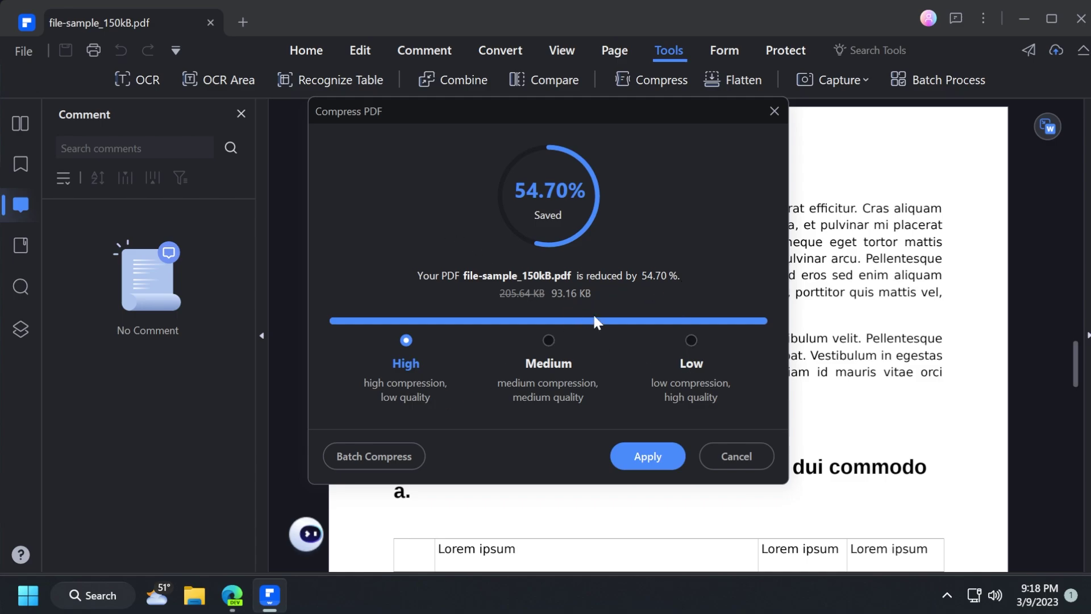
click(724, 49)
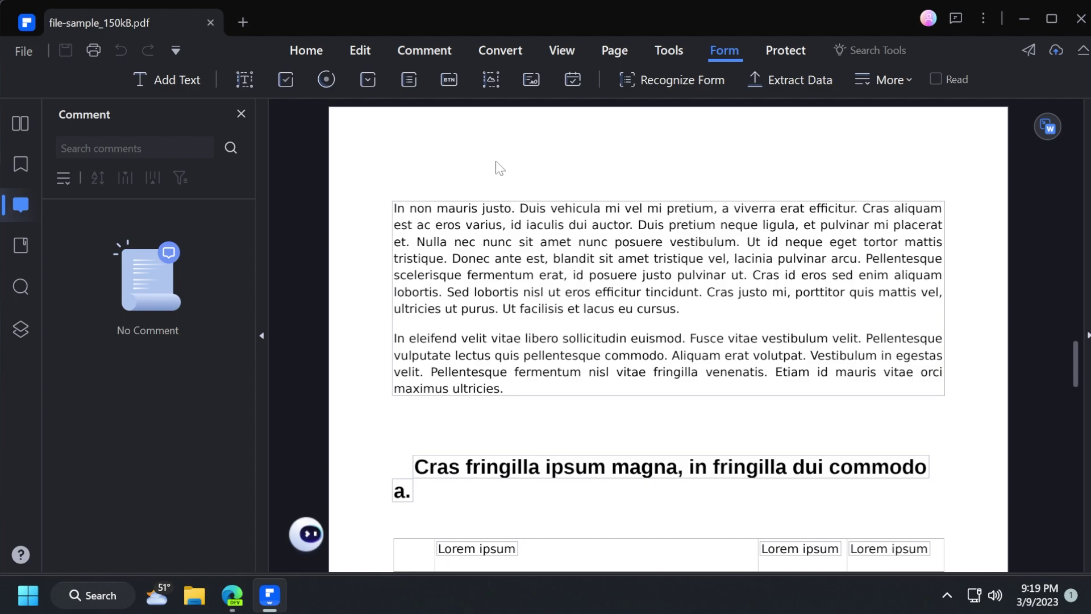
Step: Review the Set Password security dialog under Protect and close it without setting a password
click(780, 52)
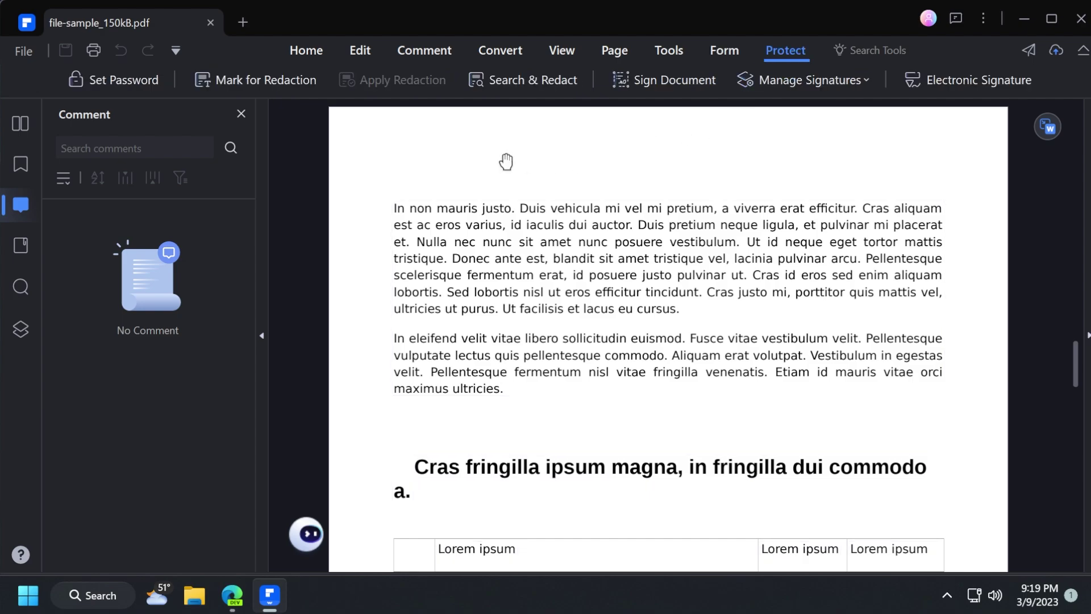
click(137, 88)
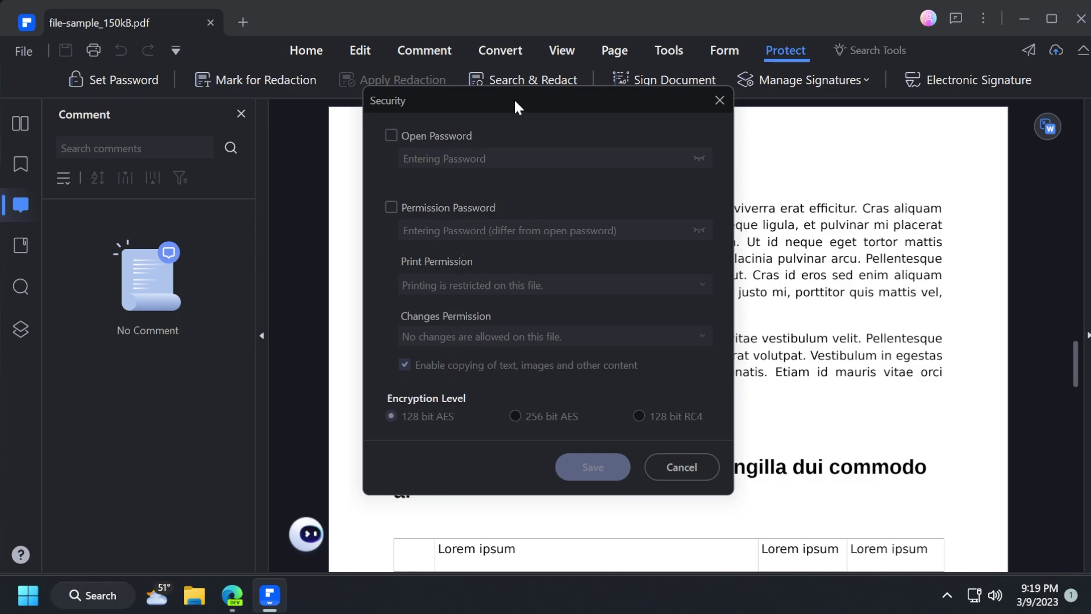
drag(515, 107, 491, 129)
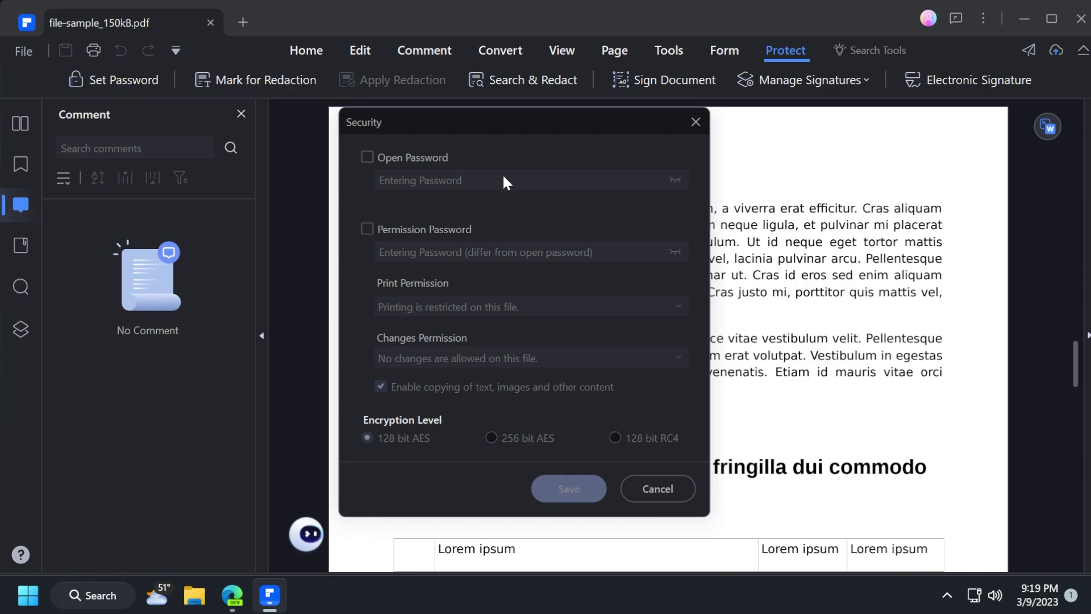
click(695, 122)
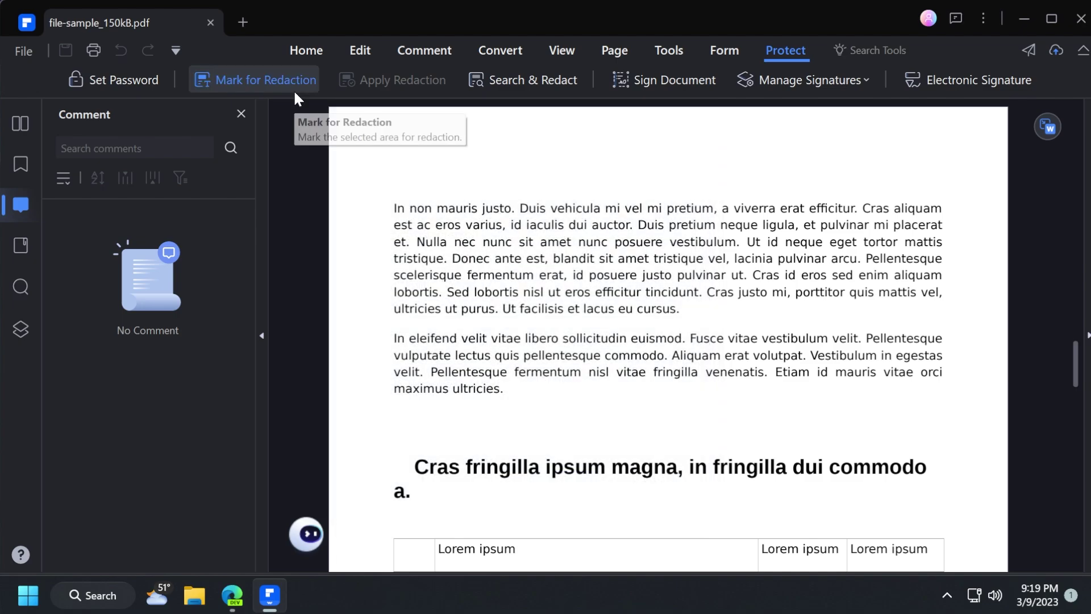
click(670, 80)
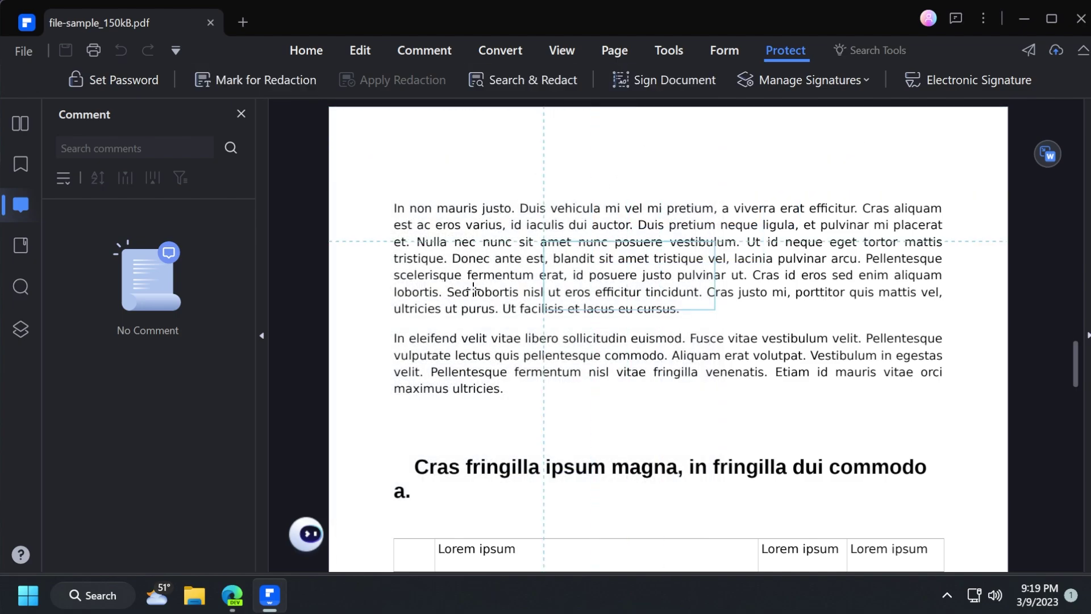
click(754, 392)
drag(374, 174, 309, 172)
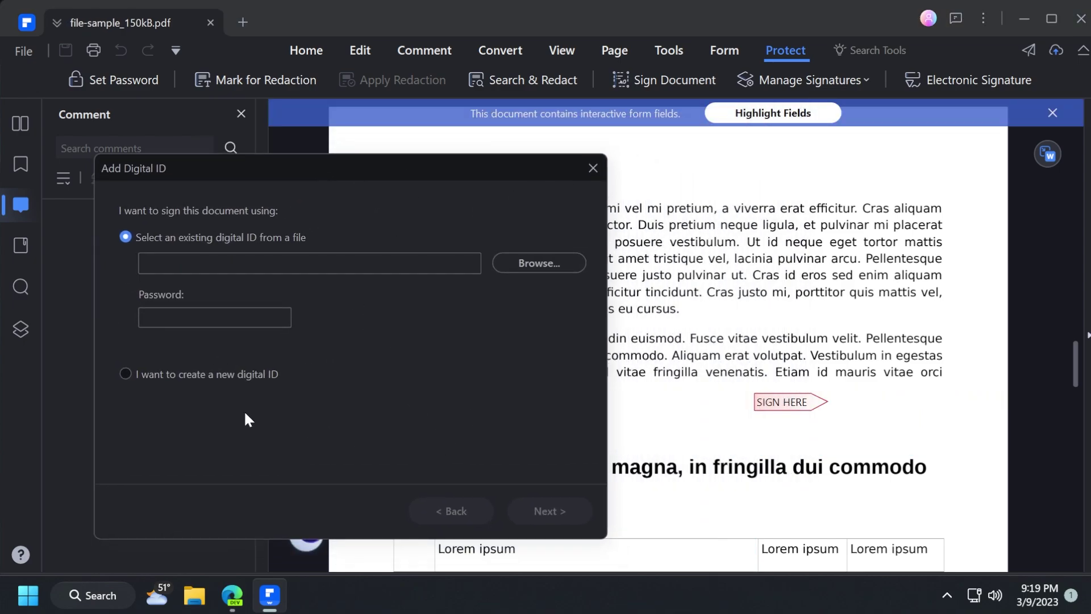
click(212, 376)
click(550, 515)
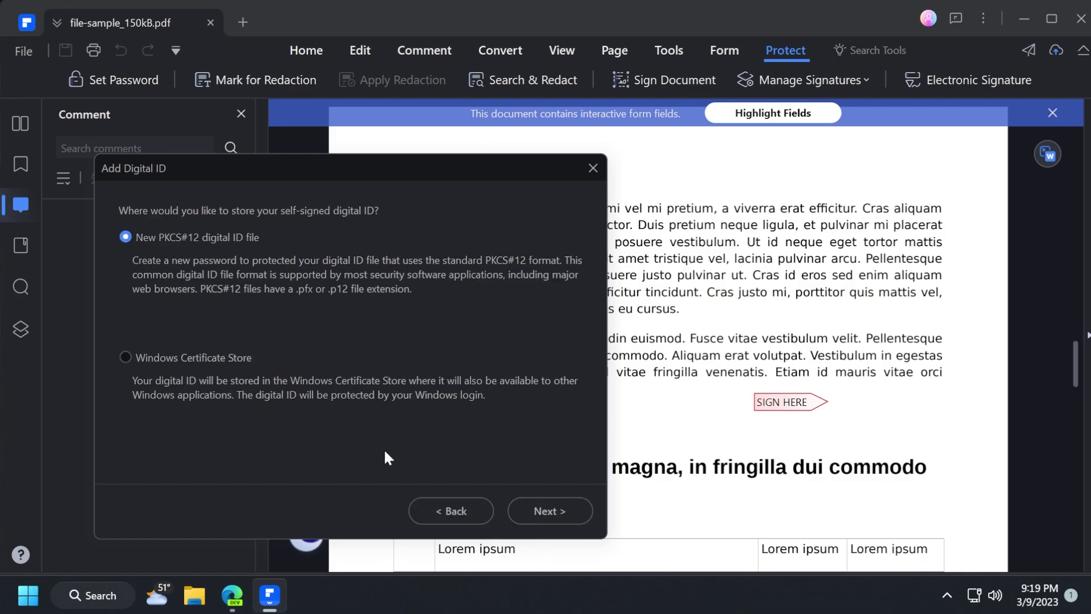
click(227, 358)
click(548, 512)
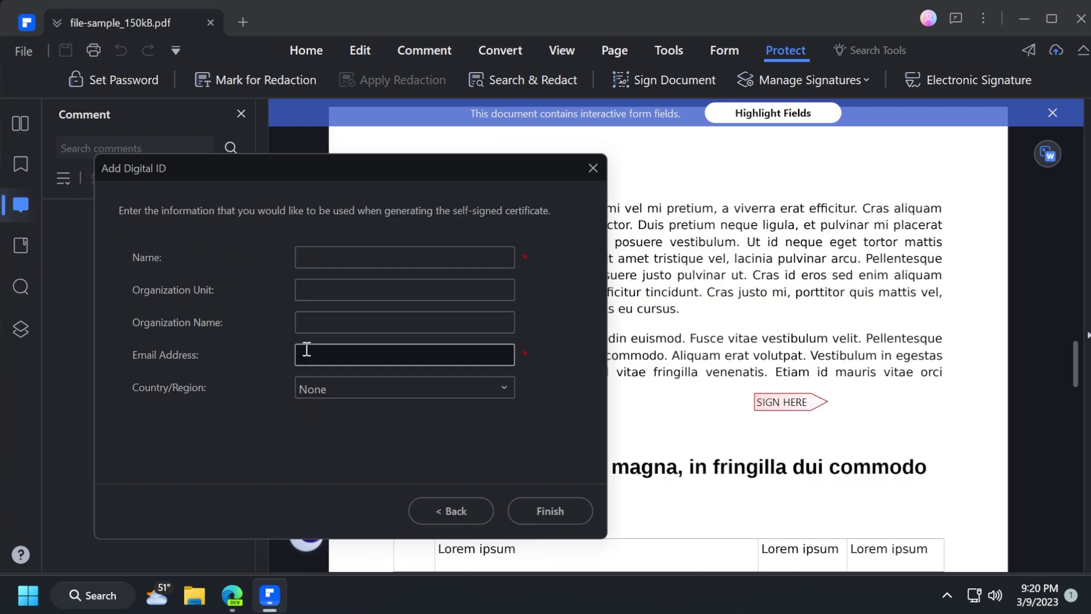
click(593, 168)
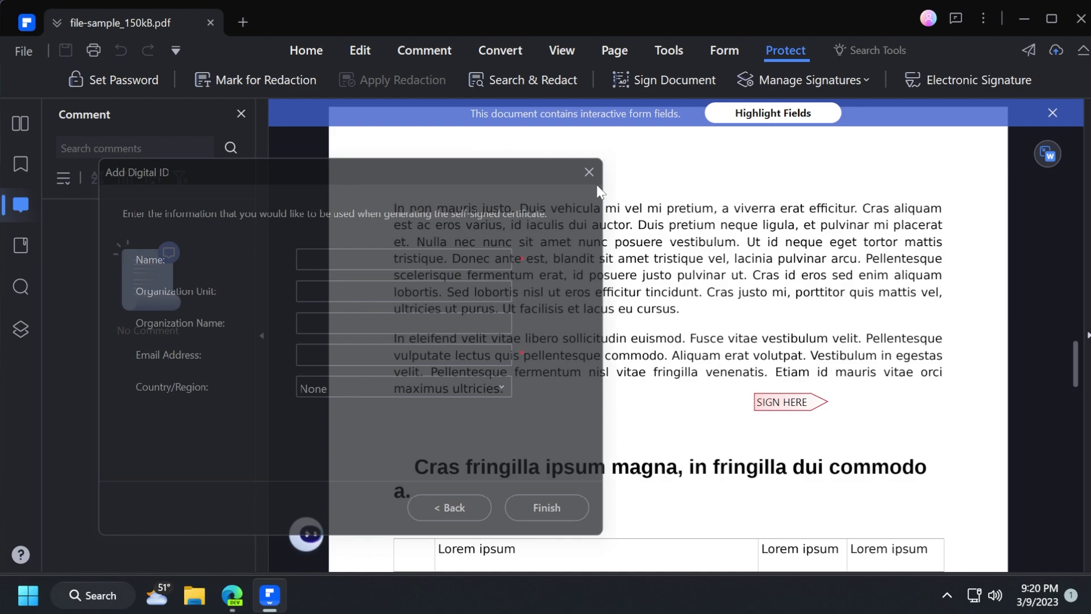
Step: Dismiss the signing prompt and launch the online Electronic Signature service in the browser
click(782, 79)
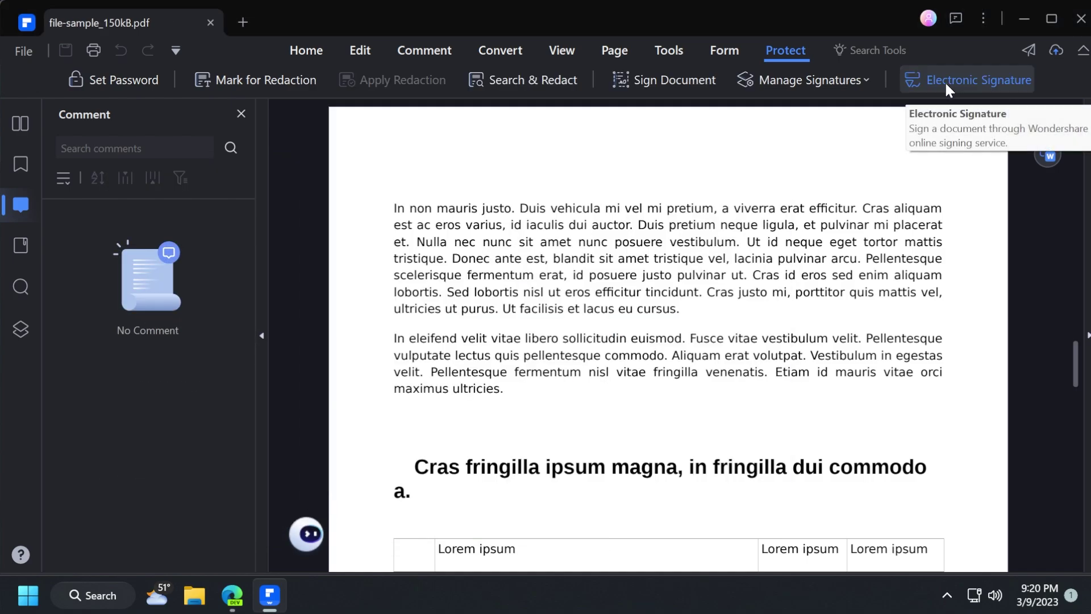
click(945, 81)
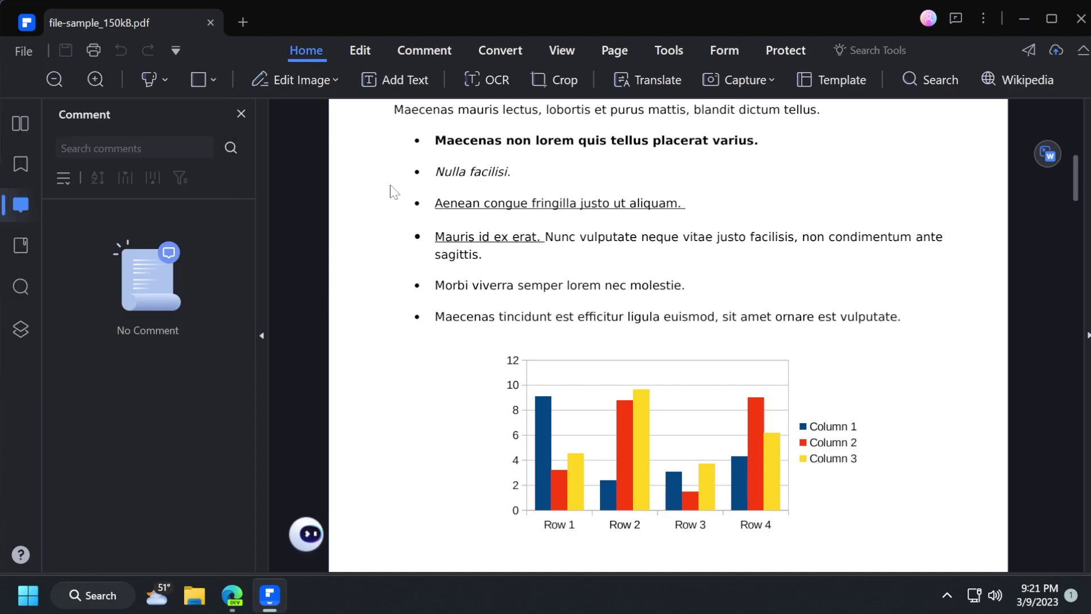
Step: Save a copy as file-sample_150kB-Copy on the Desktop via Save As
click(26, 51)
mouse_move(70, 280)
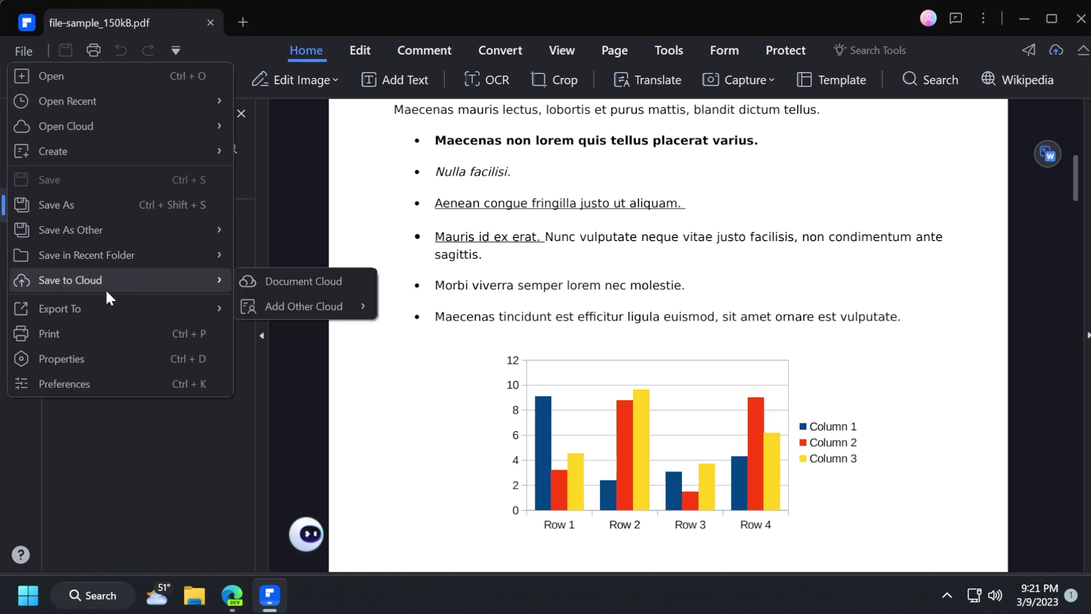
click(82, 207)
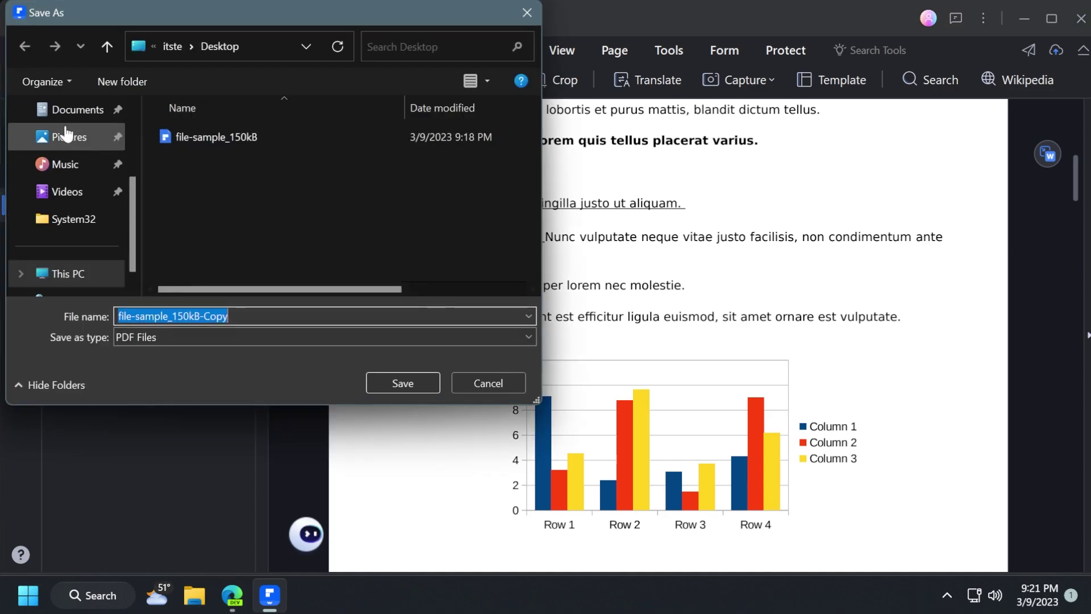
scroll(51, 162, up, 3)
click(58, 191)
click(150, 337)
click(230, 315)
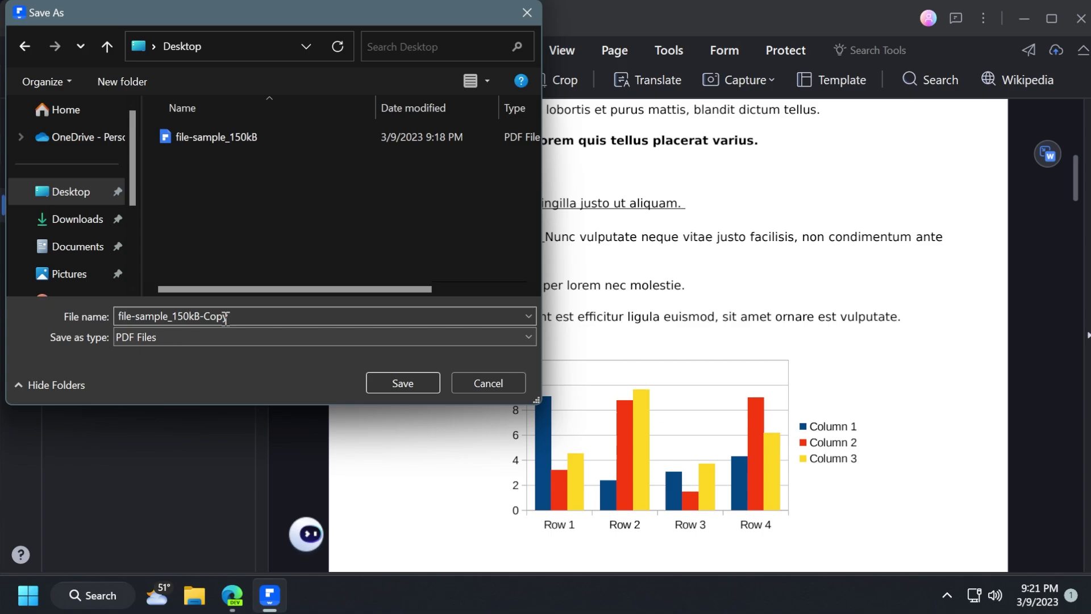
key(ctrl+shift+Left)
click(394, 380)
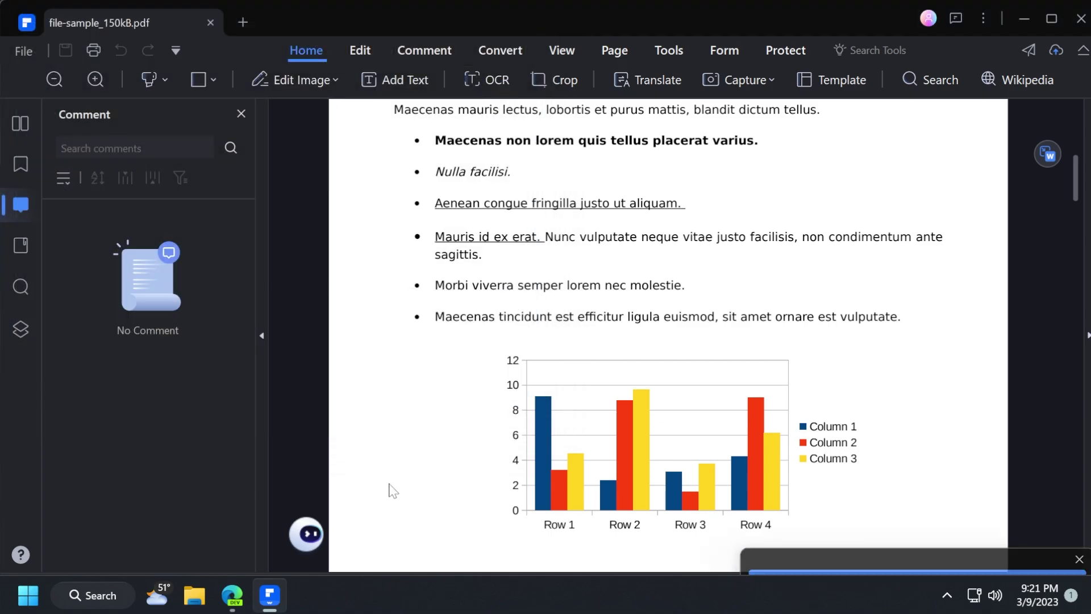